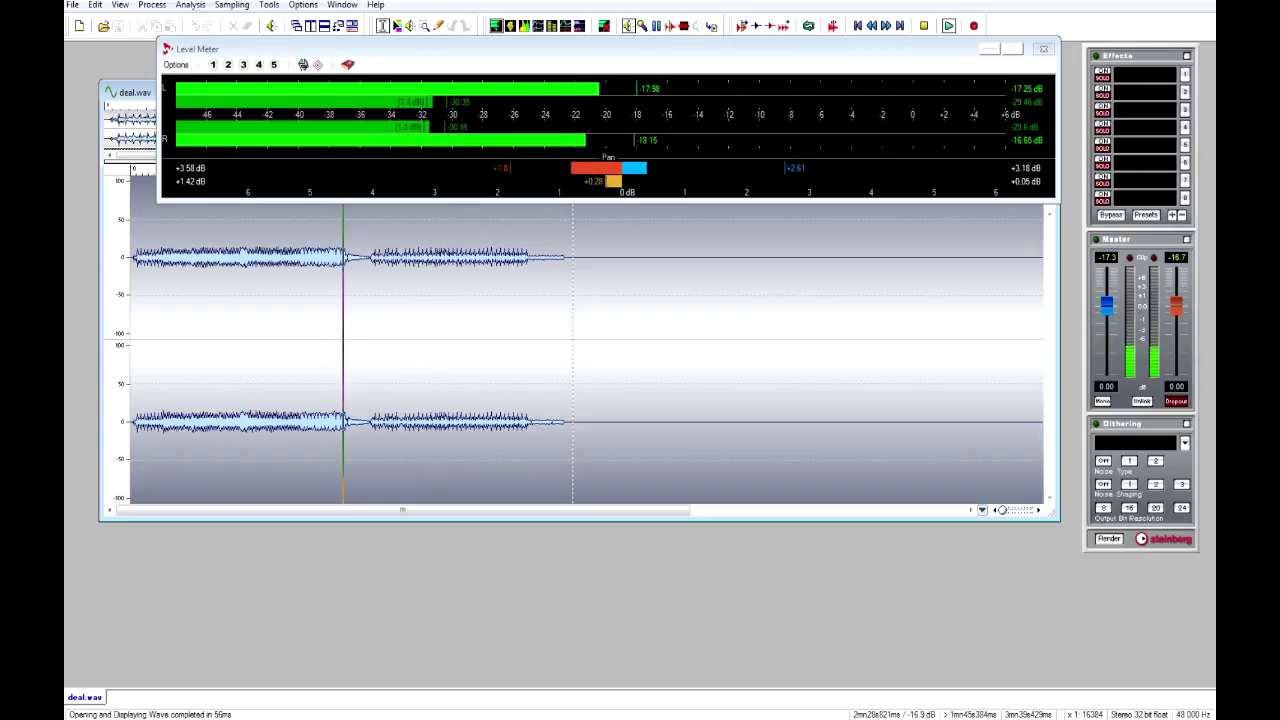
Play deal.wav, moving playback to an earlier part of the song, to check its loudness on the Level Meter.
{"action": "key", "text": "space"}
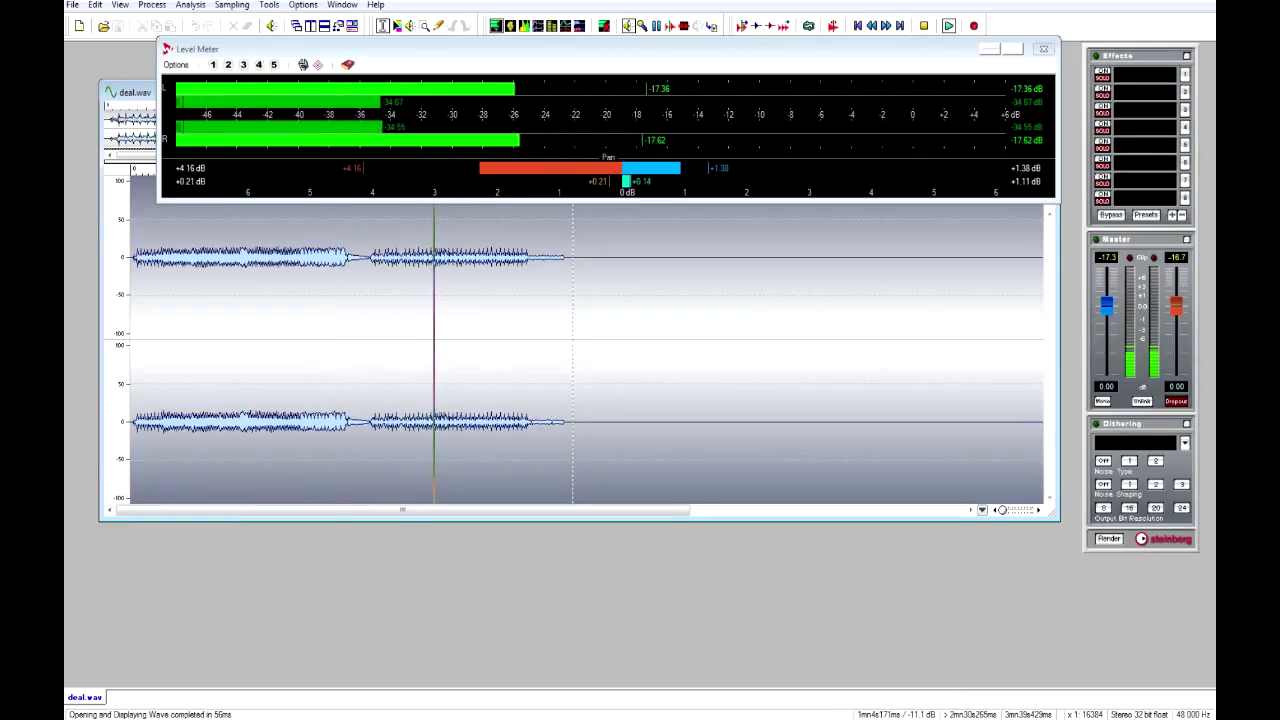
{"action": "left_click", "coordinate": [240, 278]}
{"action": "key", "text": "space"}
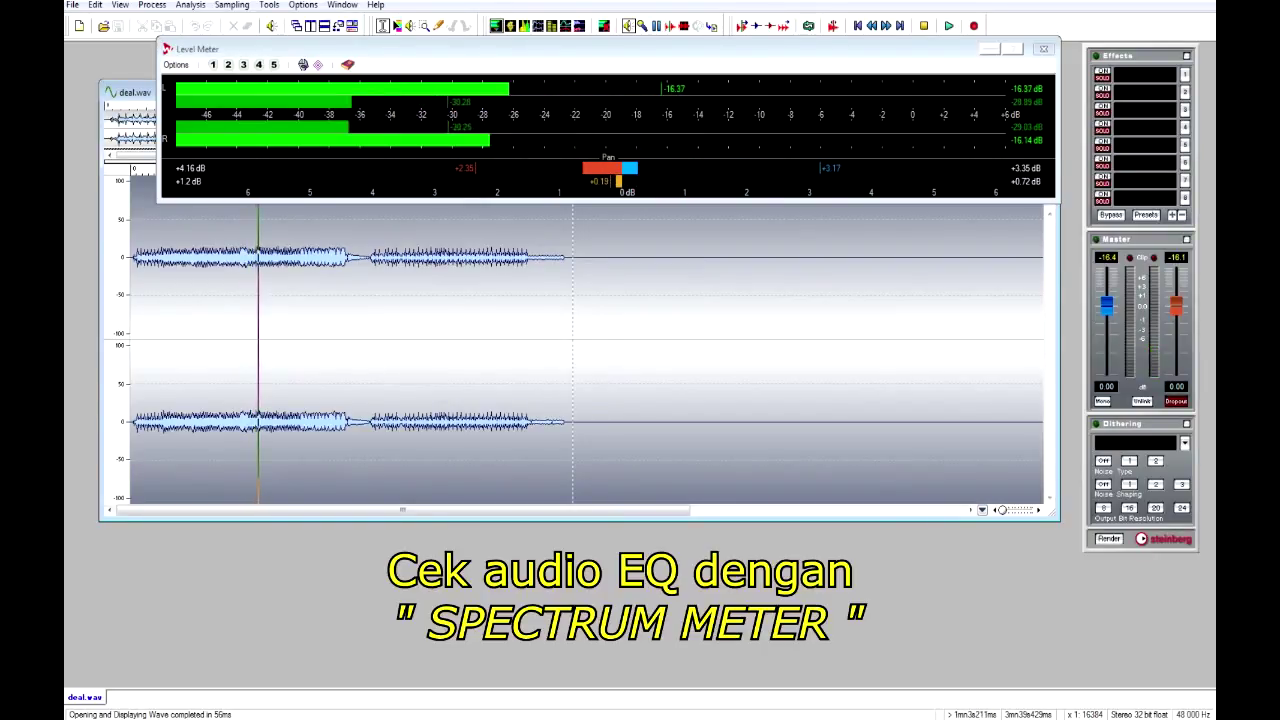
Examine the playing audio's frequency balance in the Spectrum Meter and its stereo image in the Phase Scope, closing both meters when done.
{"action": "key", "text": "space"}
{"action": "key", "text": "ctrl+4"}
{"action": "key", "text": "space"}
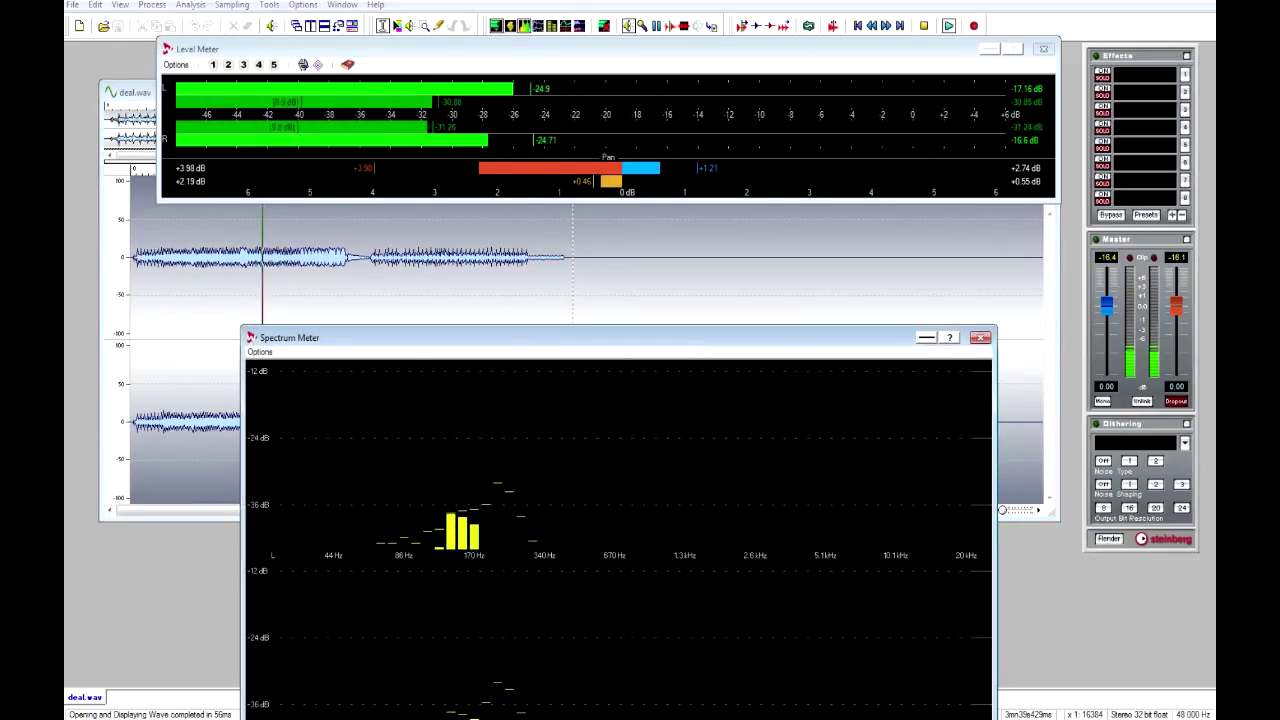
{"action": "key", "text": "ctrl+2"}
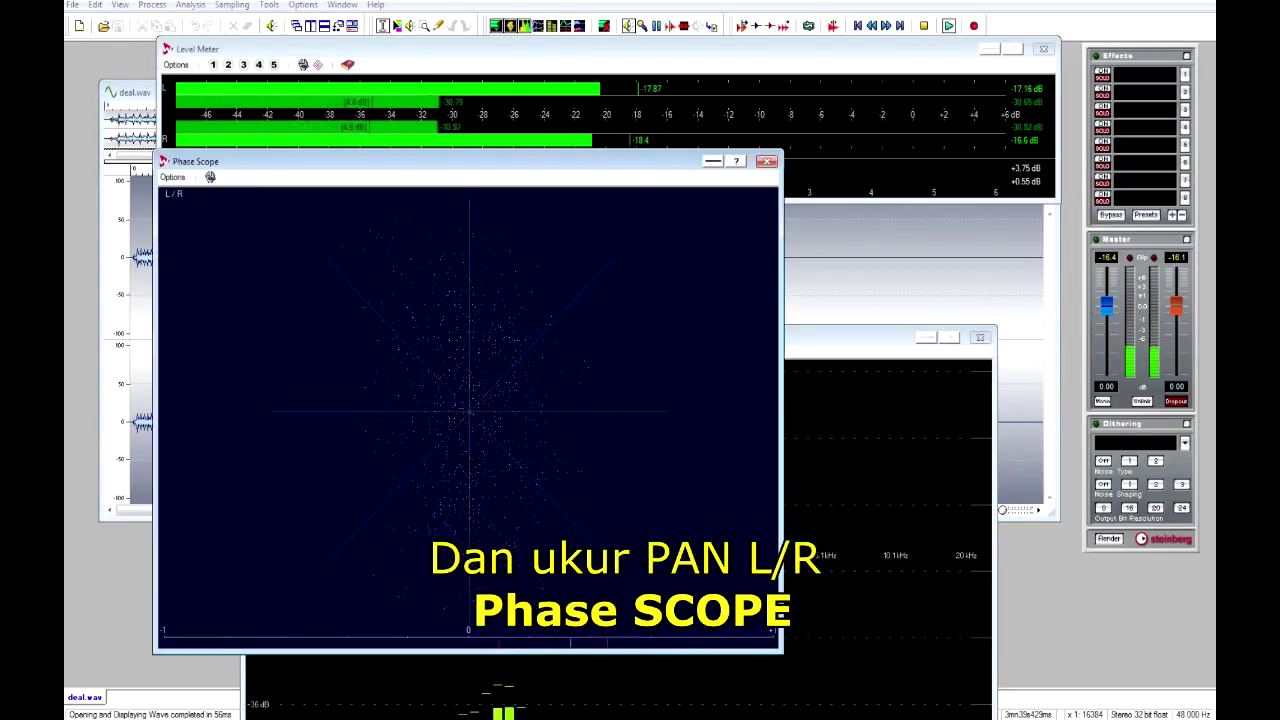
{"action": "key", "text": "alt+F4"}
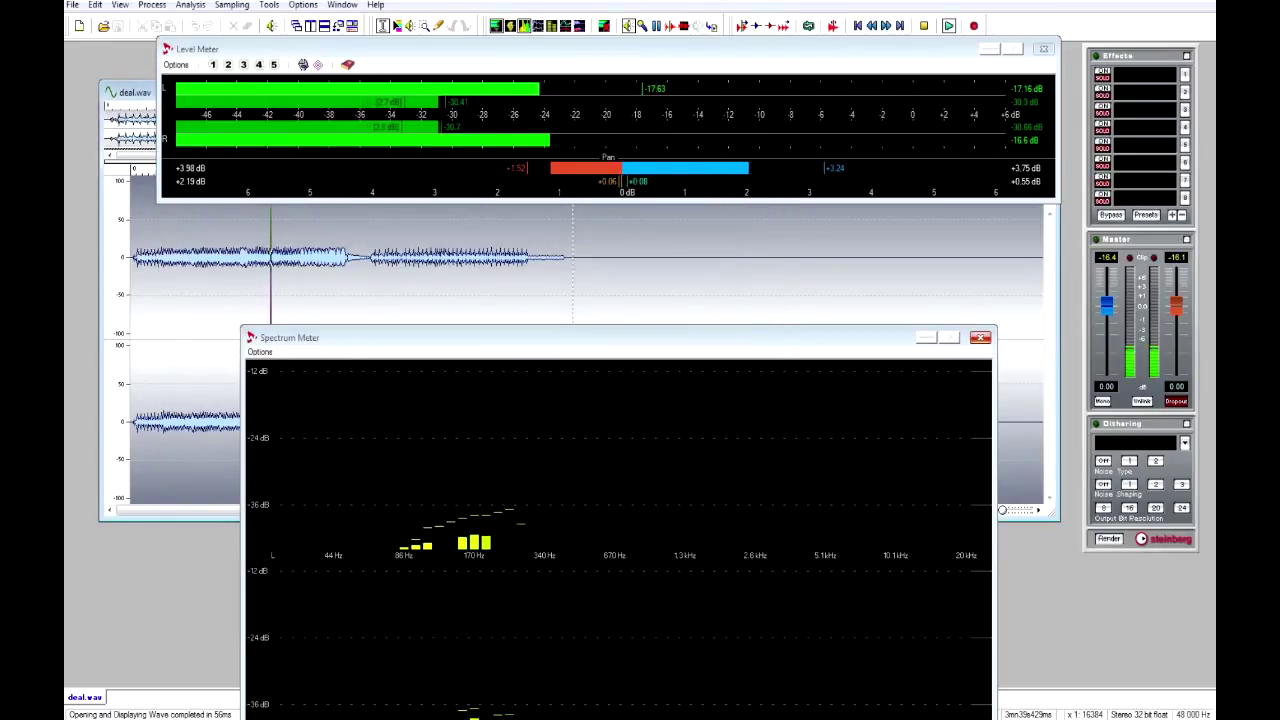
{"action": "key", "text": "ctrl+4"}
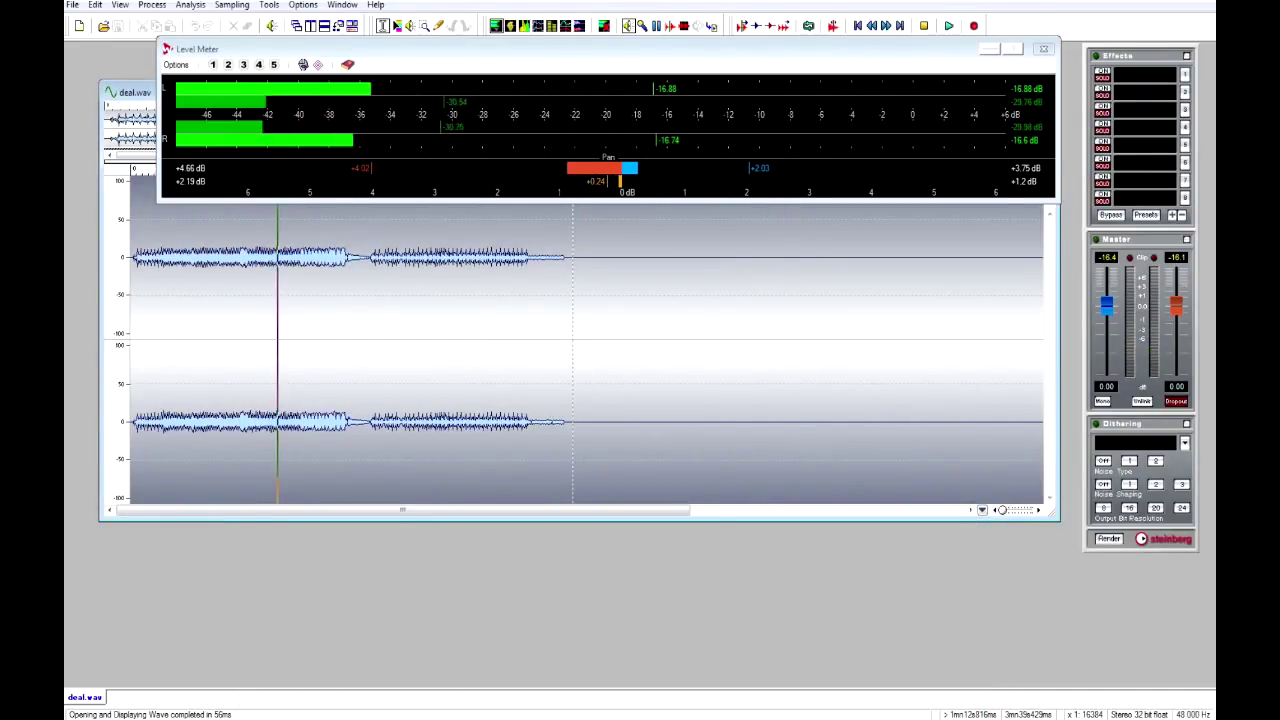
Load the Peak Master plug-in in the first effect slot and set its Out Ceiling to -0.36 dB.
{"action": "left_click", "coordinate": [1146, 75]}
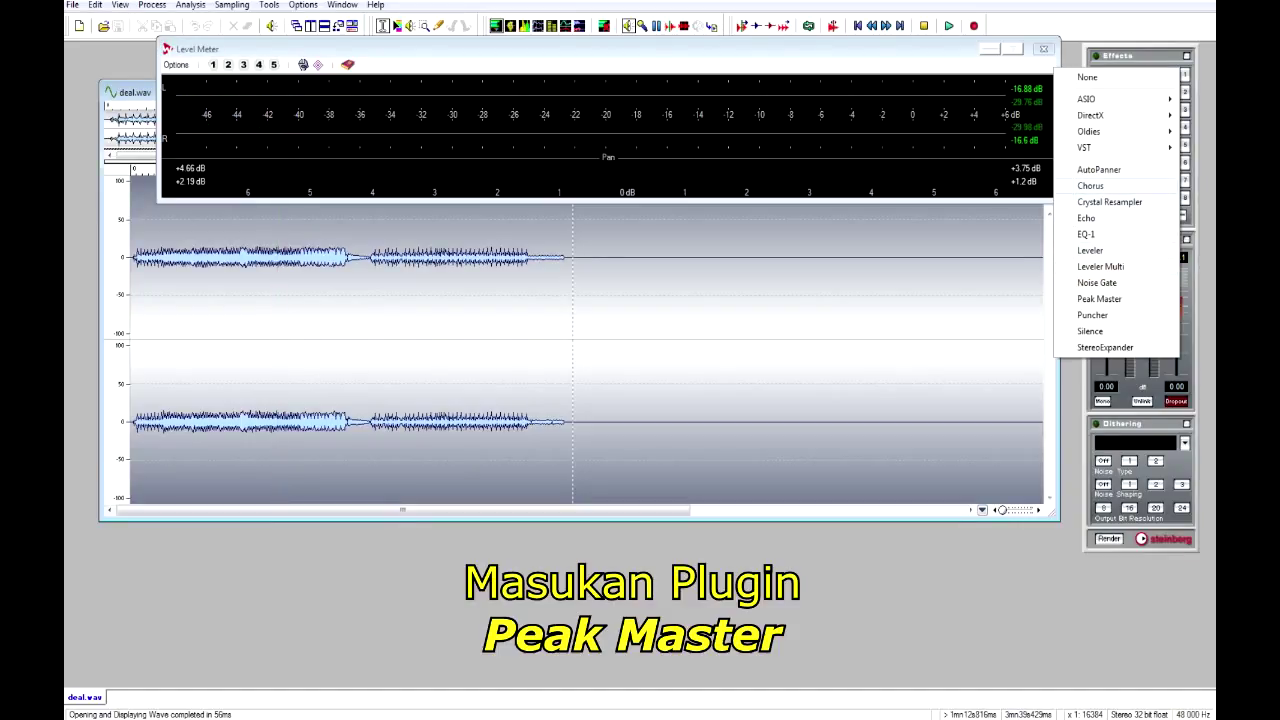
{"action": "left_click", "coordinate": [1099, 298]}
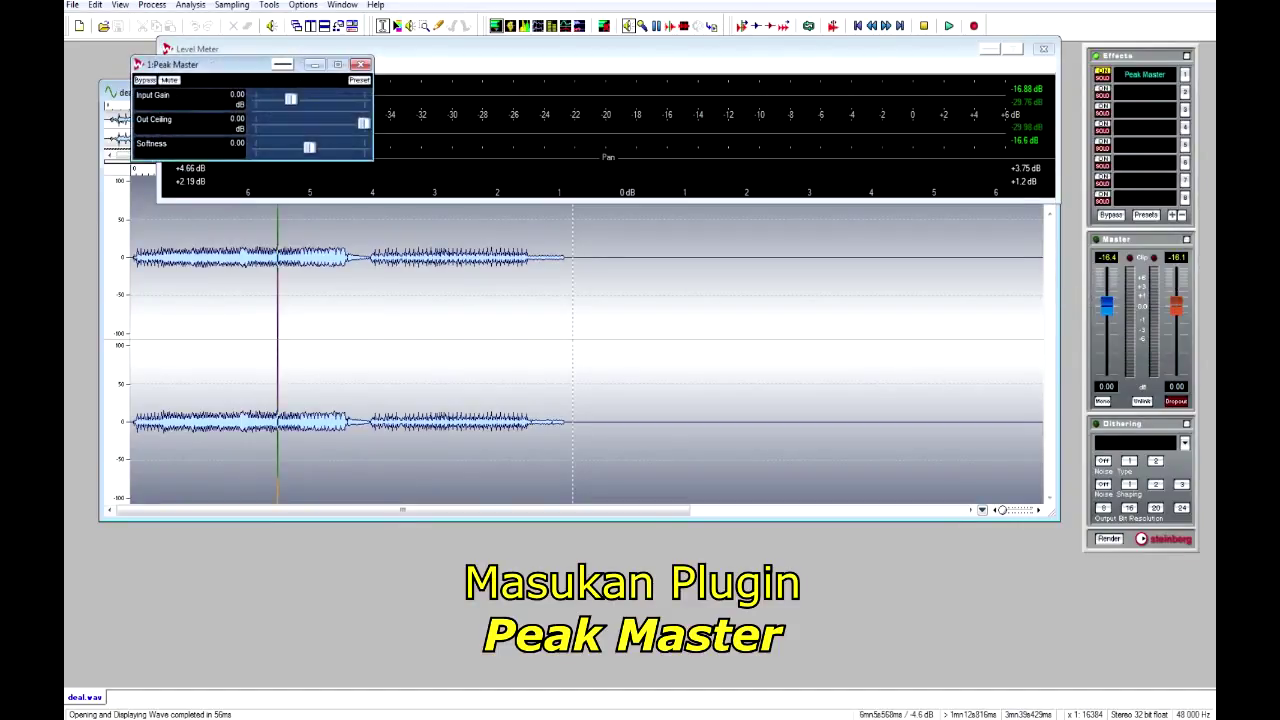
{"action": "left_click_drag", "start_coordinate": [225, 64], "coordinate": [660, 139]}
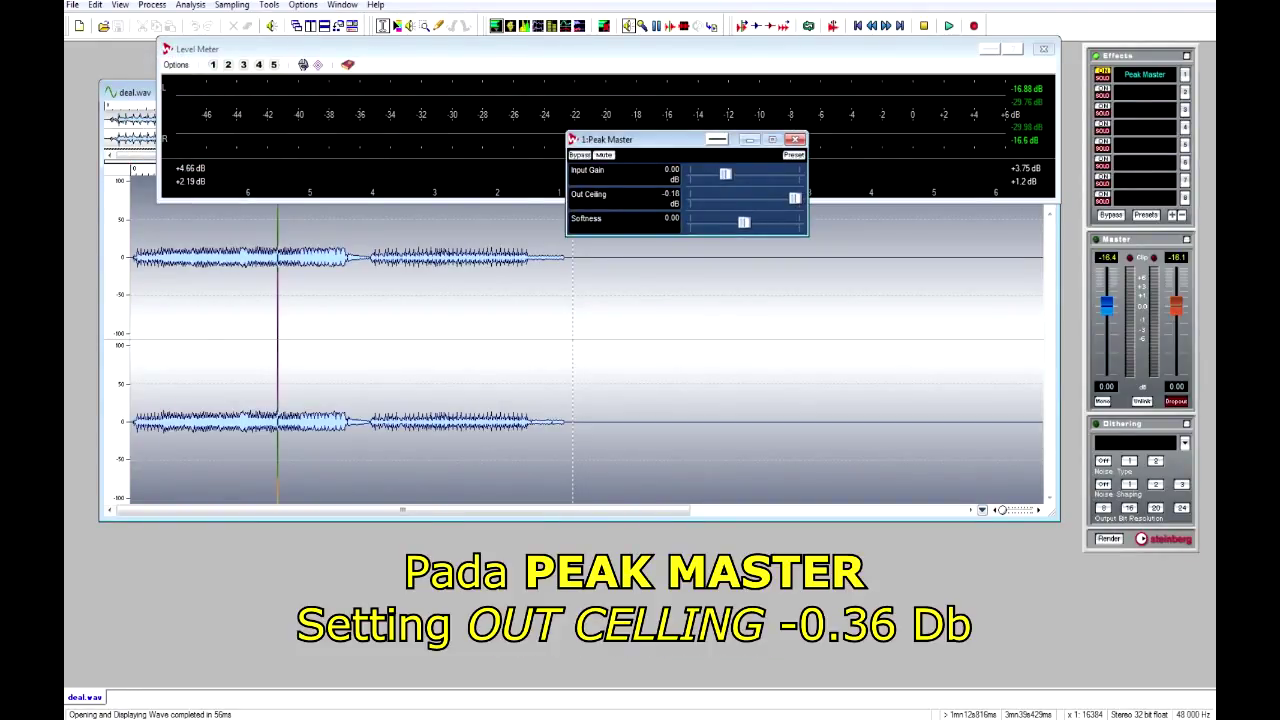
{"action": "left_click_drag", "start_coordinate": [793, 198], "coordinate": [795, 198]}
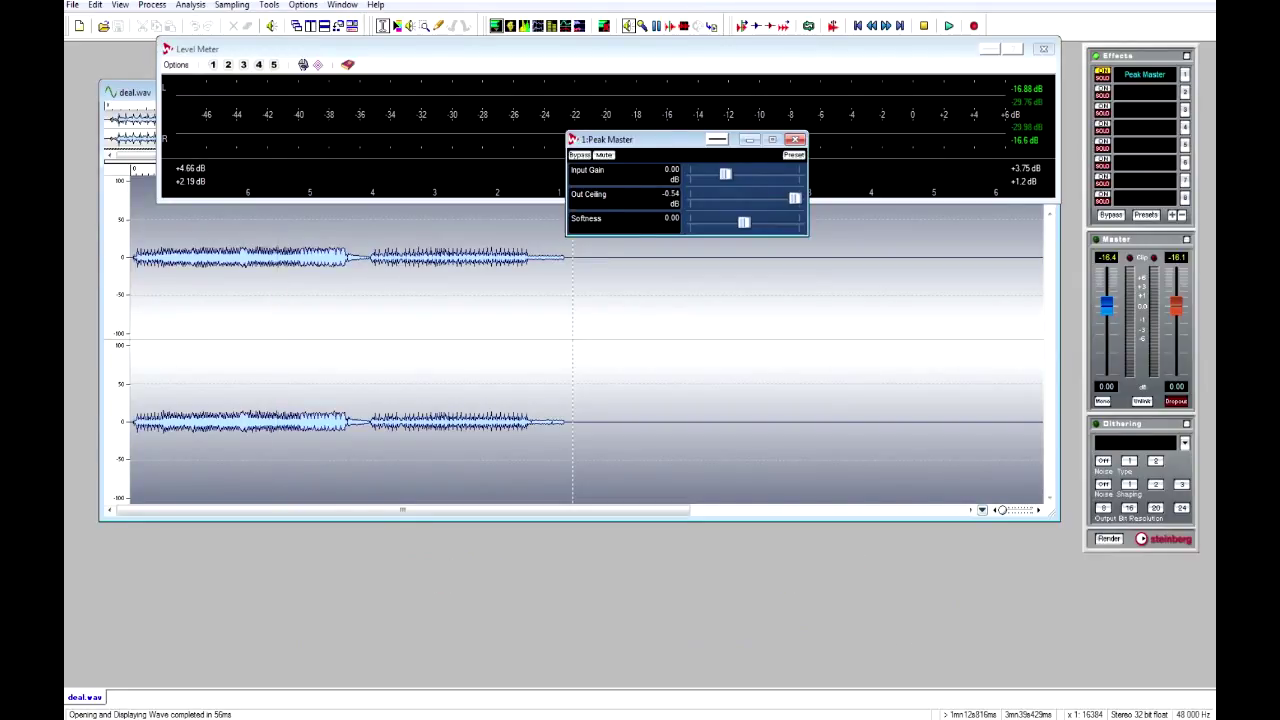
{"action": "key", "text": "space"}
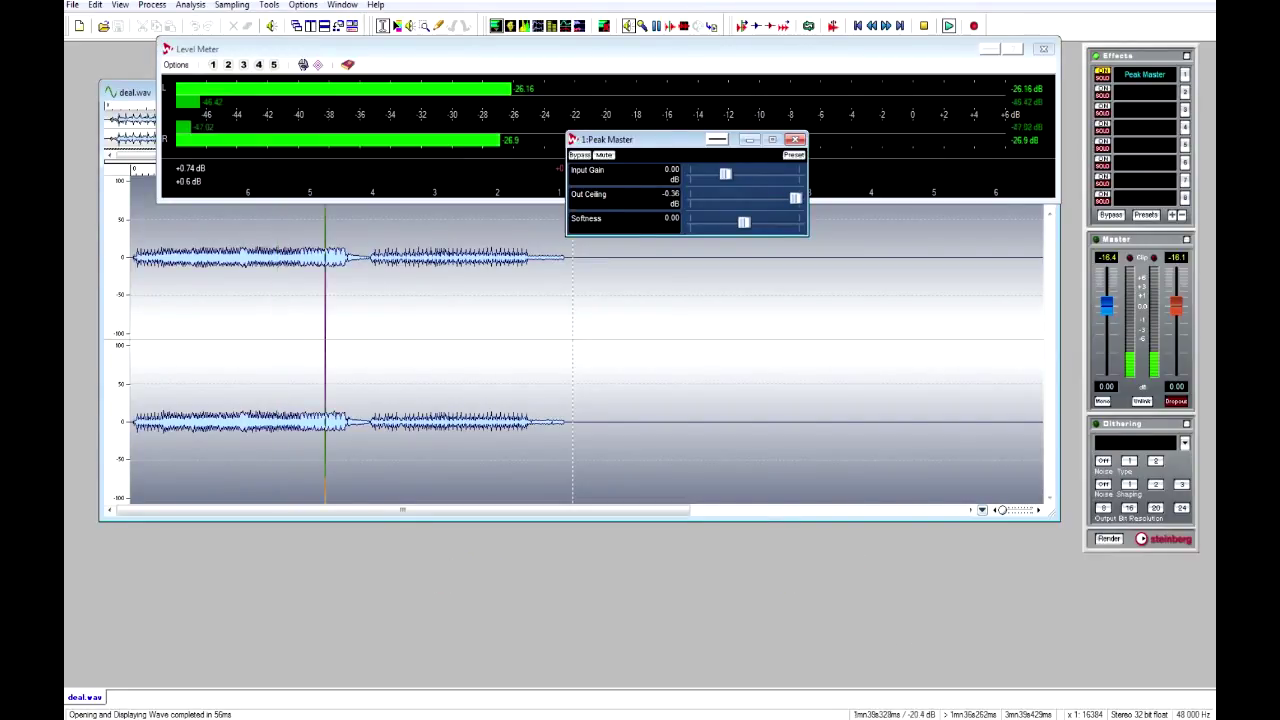
Load the Puncher plug-in in the second effect slot and raise its Input Gain to 13.20 dB during playback.
{"action": "left_click", "coordinate": [1145, 92]}
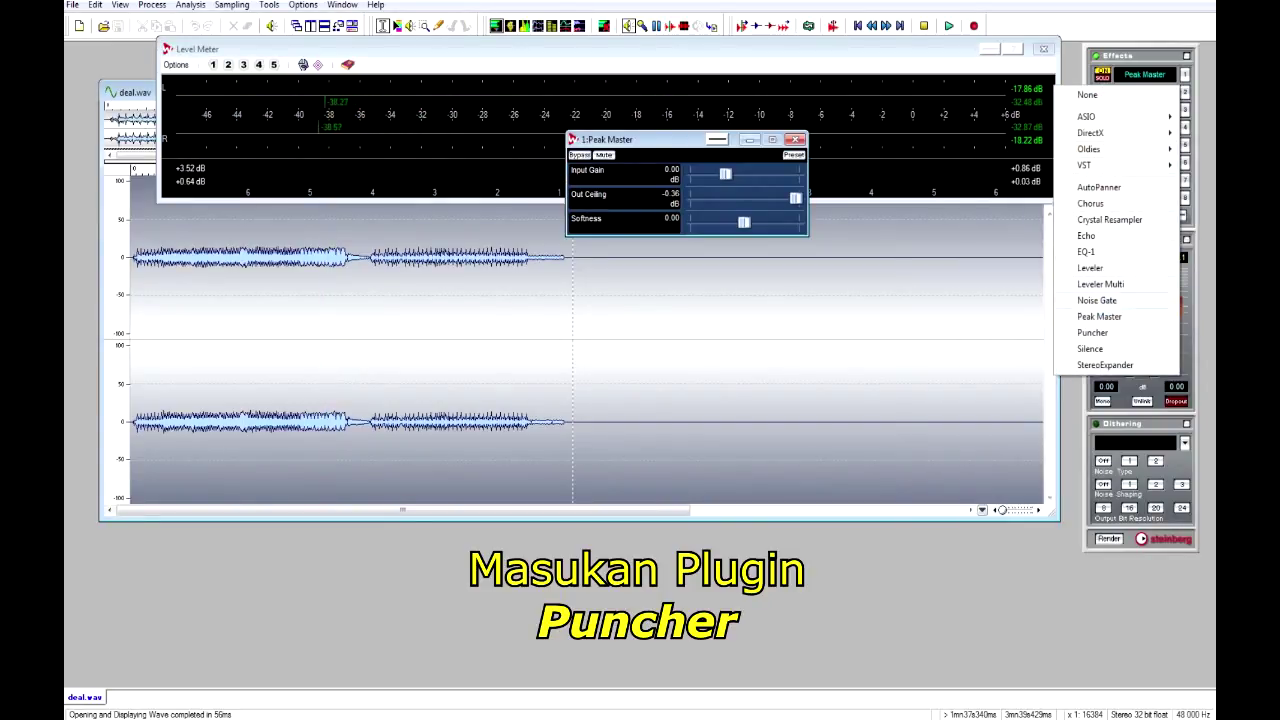
{"action": "left_click", "coordinate": [1098, 332]}
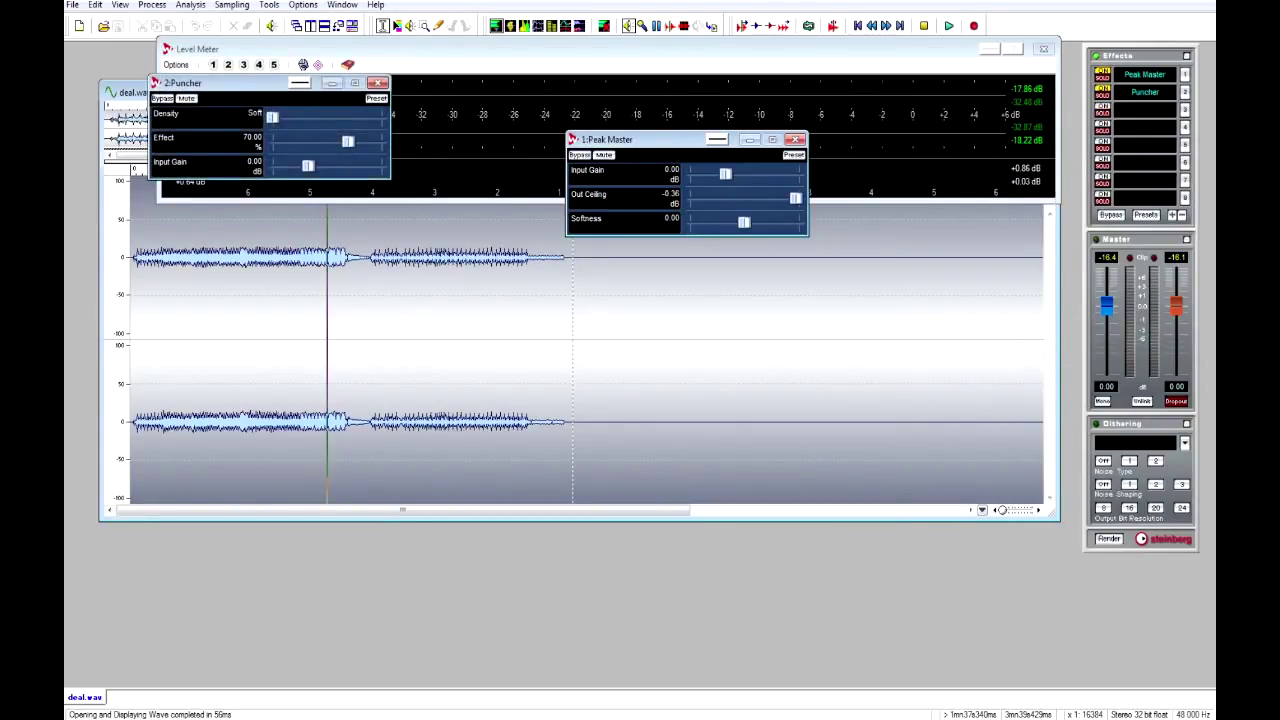
{"action": "left_click_drag", "start_coordinate": [310, 208], "coordinate": [522, 314]}
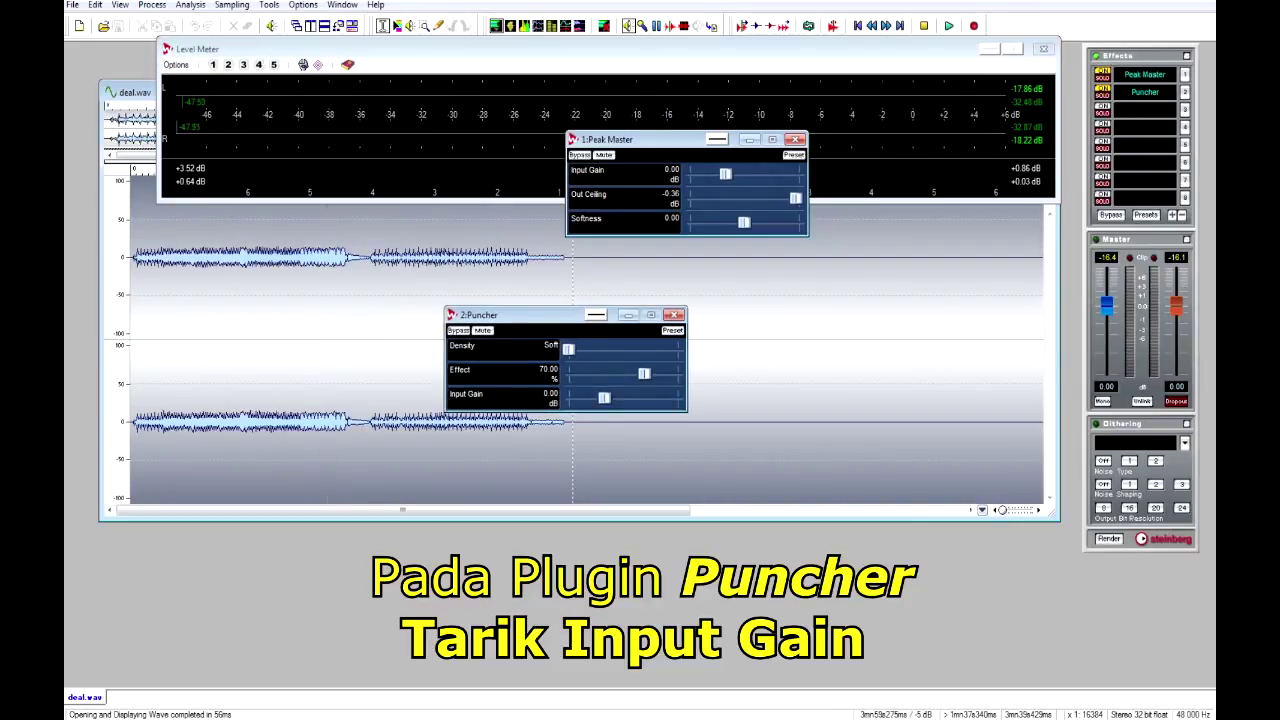
{"action": "key", "text": "space"}
{"action": "left_click_drag", "start_coordinate": [604, 398], "coordinate": [644, 398]}
{"action": "left_click_drag", "start_coordinate": [640, 139], "coordinate": [770, 203]}
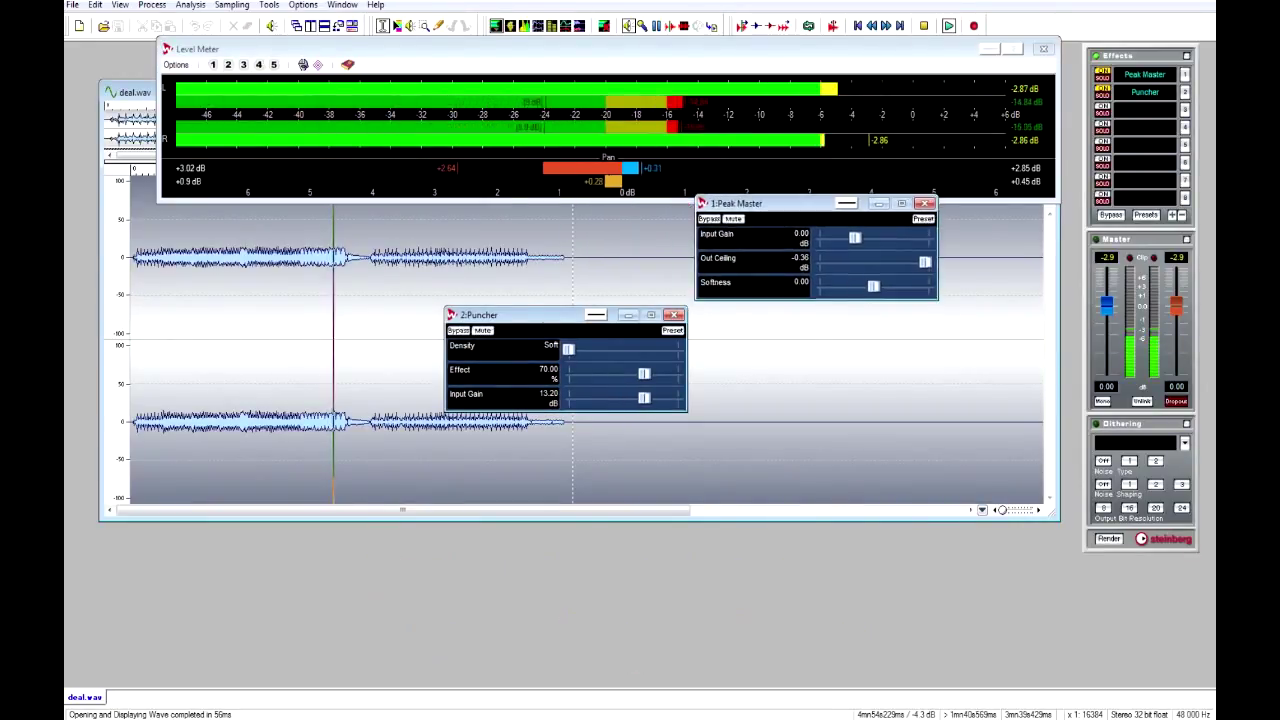
{"action": "left_click_drag", "start_coordinate": [420, 450], "coordinate": [537, 525]}
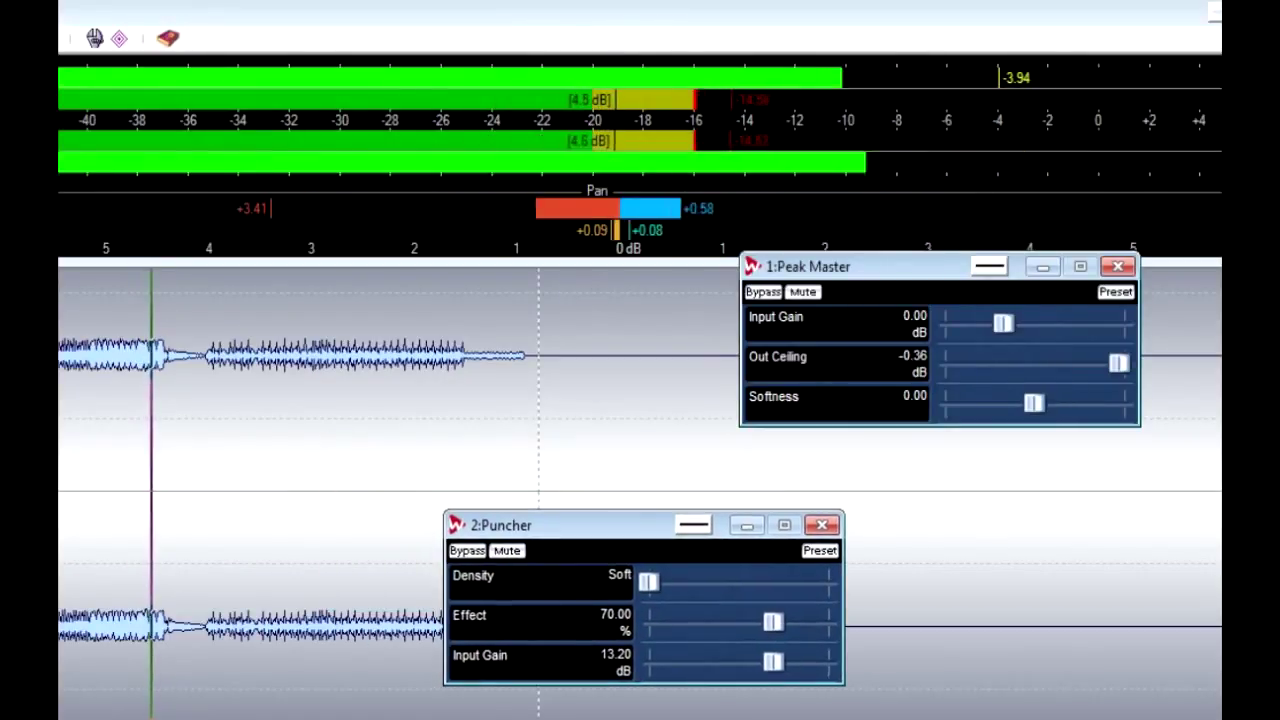
Close the Peak Master window, raise Puncher's Density slightly within Soft, and set its Input Gain to 21.48 dB.
{"action": "left_click", "coordinate": [1117, 266]}
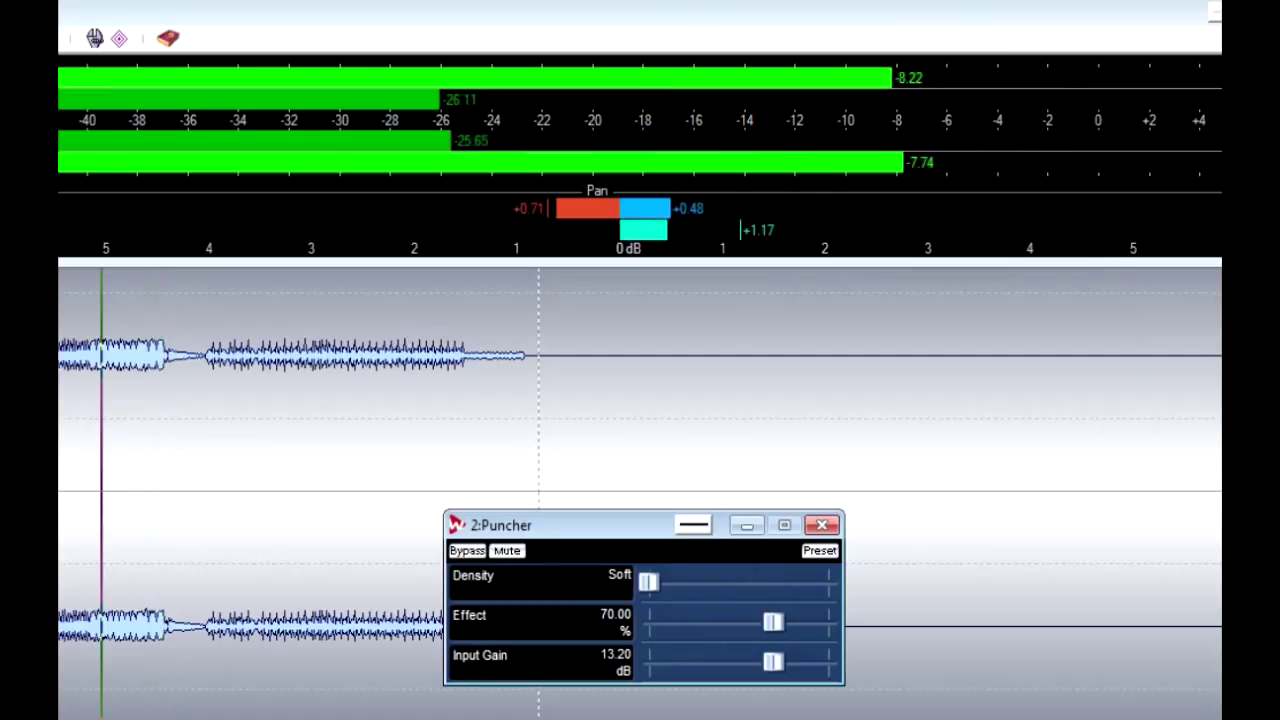
{"action": "left_click_drag", "start_coordinate": [773, 661], "coordinate": [827, 661]}
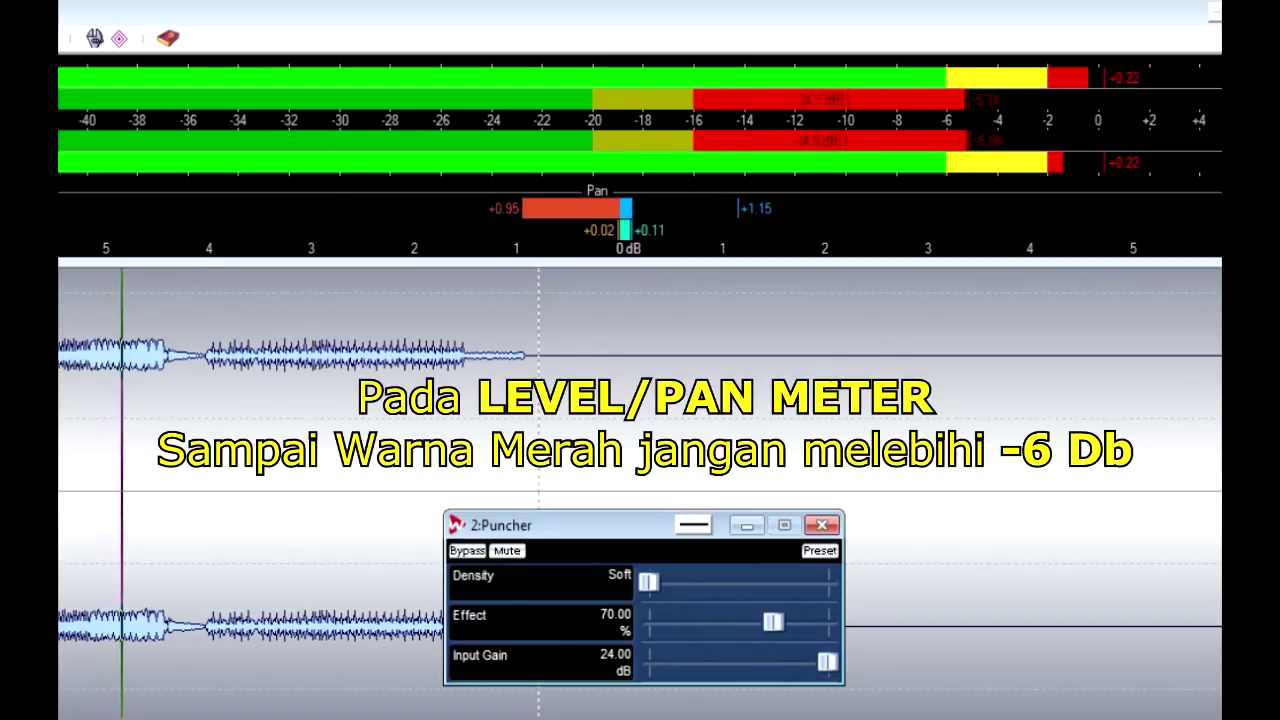
{"action": "left_click_drag", "start_coordinate": [648, 581], "coordinate": [684, 581]}
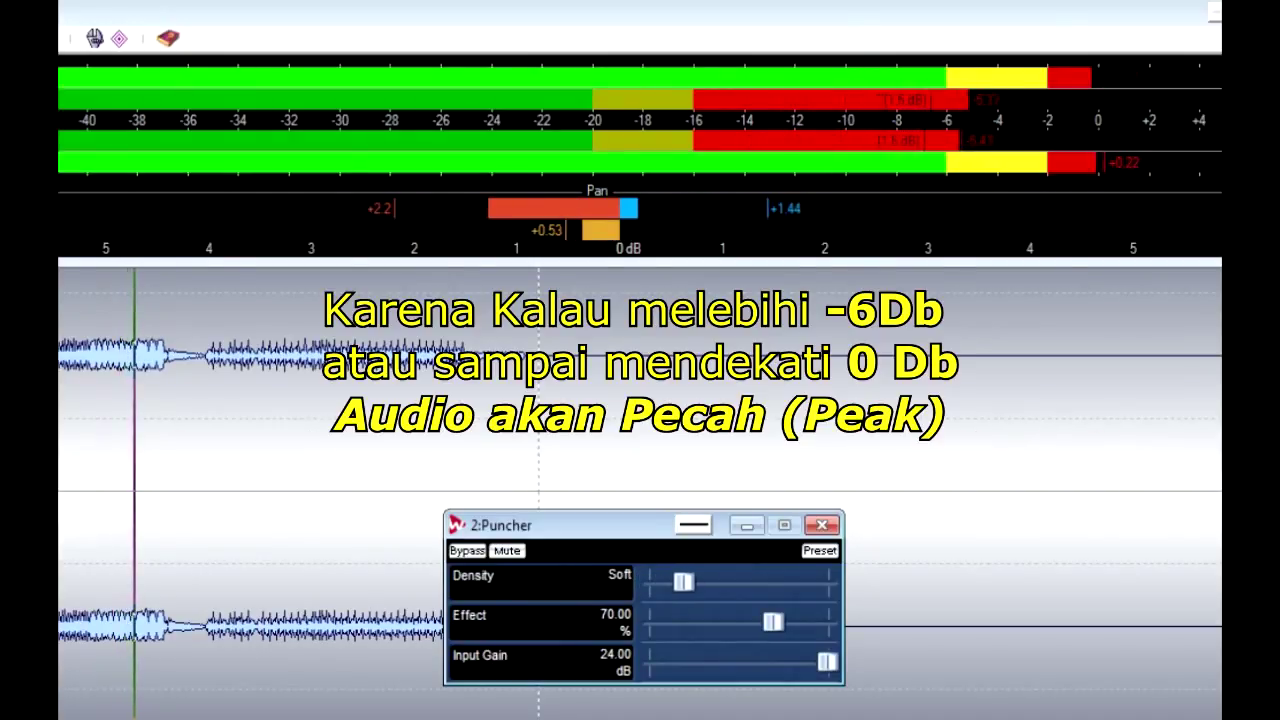
{"action": "left_click_drag", "start_coordinate": [826, 661], "coordinate": [814, 661]}
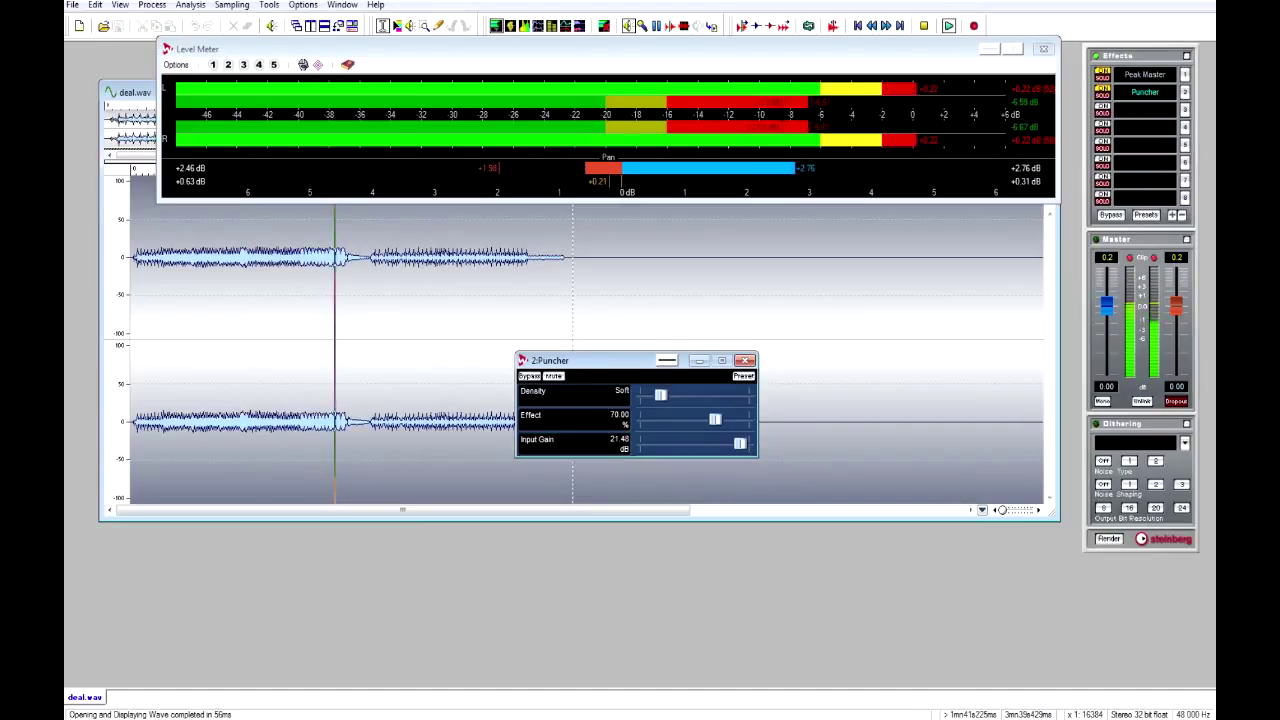
Reopen Peak Master in place of the Puncher window and set its Softness to 1.20.
{"action": "left_click", "coordinate": [1144, 75]}
{"action": "left_click", "coordinate": [1142, 106]}
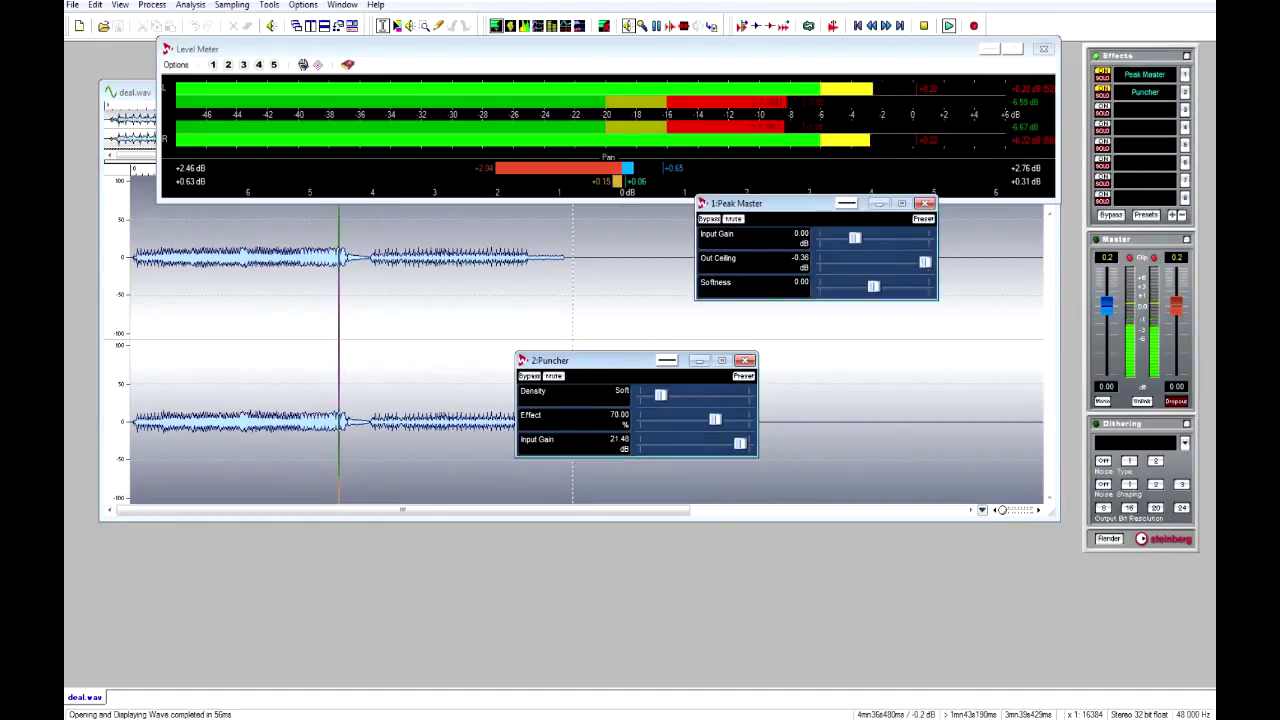
{"action": "left_click", "coordinate": [745, 360]}
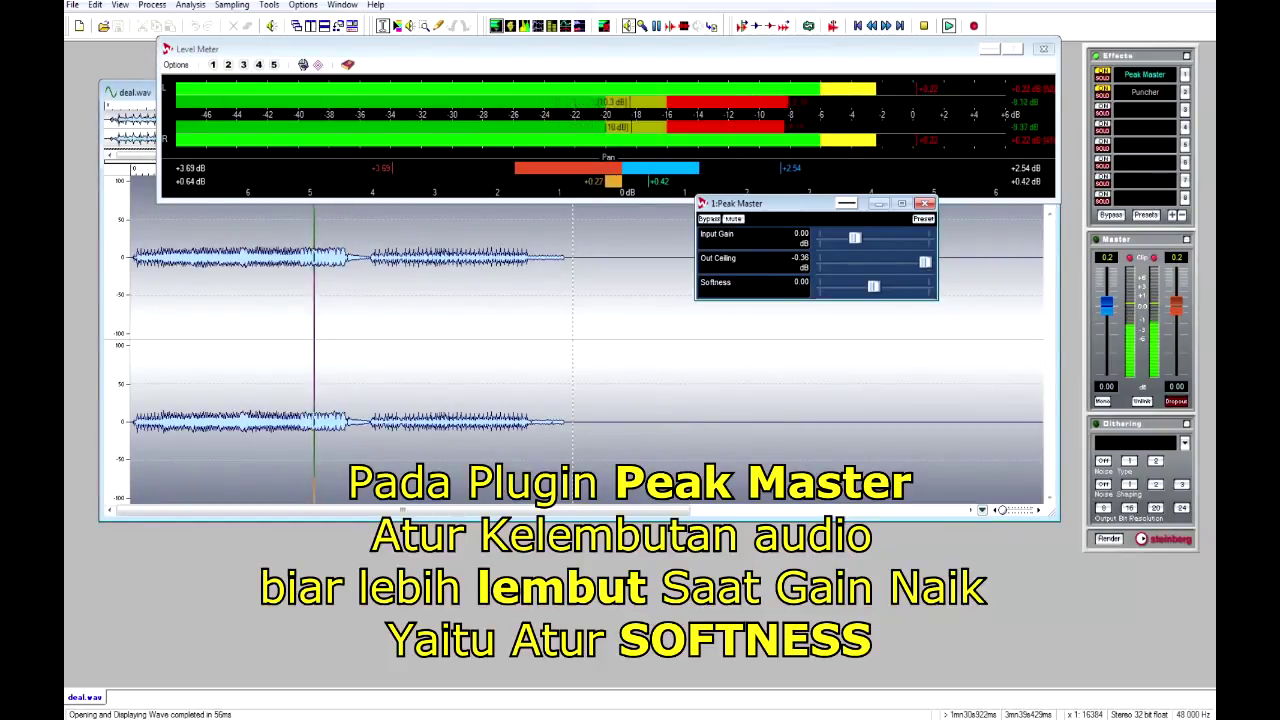
{"action": "left_click_drag", "start_coordinate": [873, 287], "coordinate": [878, 287]}
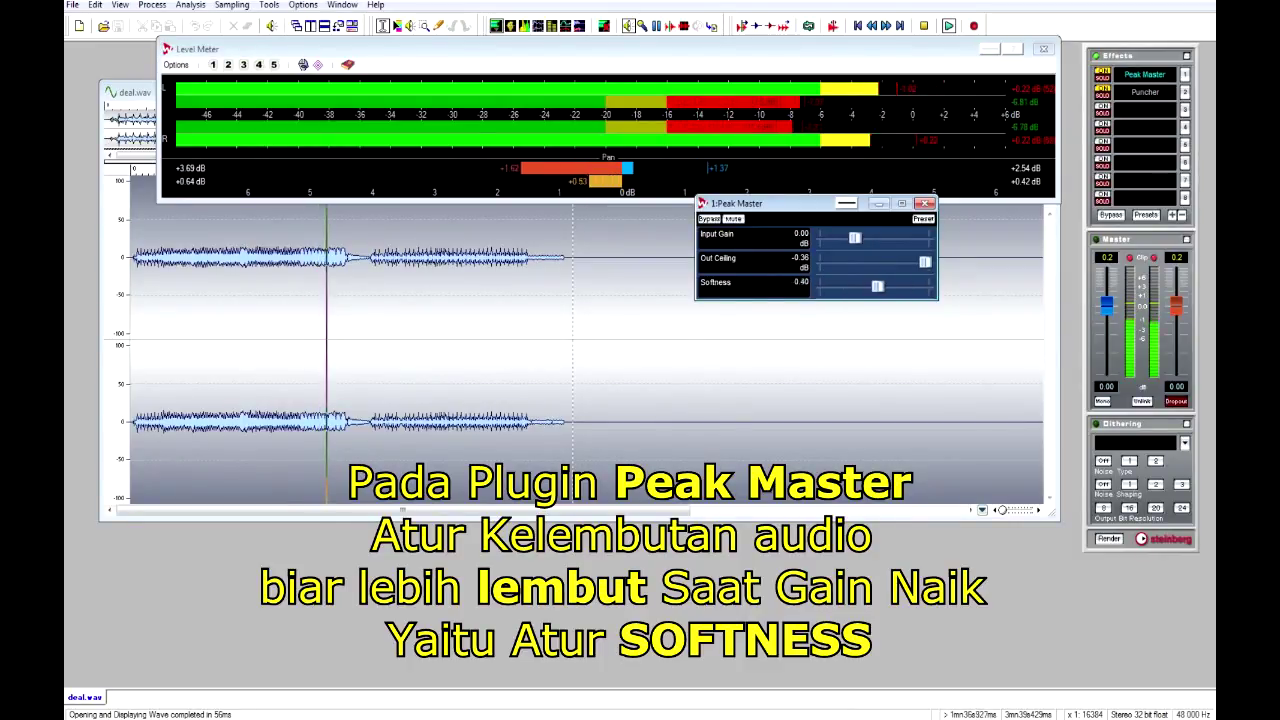
{"action": "key", "text": "Right"}
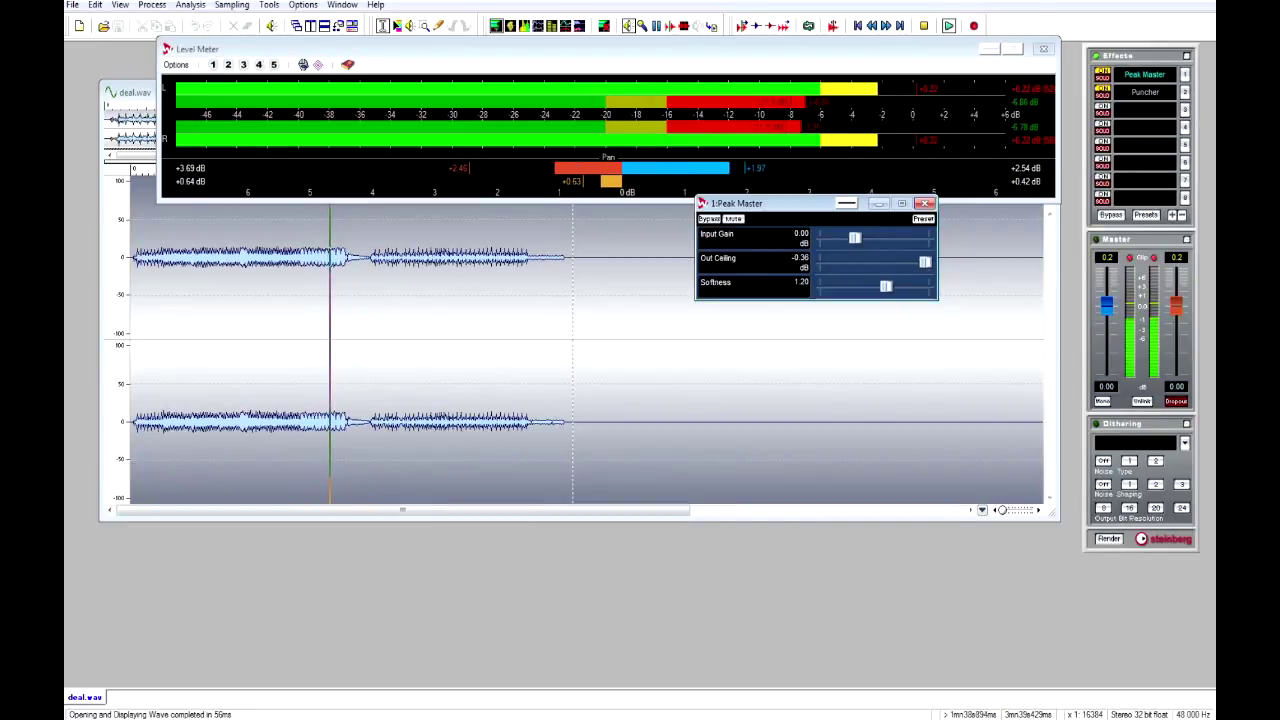
{"action": "left_click_drag", "start_coordinate": [775, 203], "coordinate": [741, 268]}
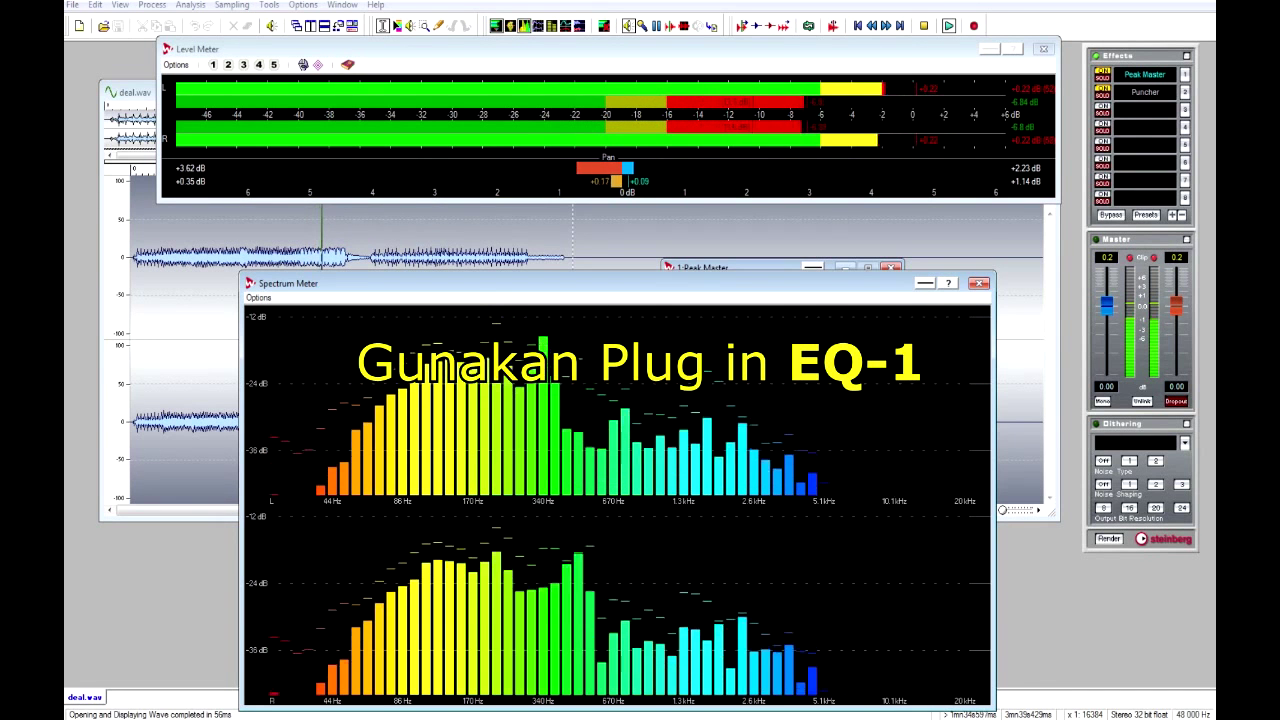
Load the EQ-1 plug-in in the third effect slot and set its High band to 20000.0 Hz with a gain of 15.0.
{"action": "left_click", "coordinate": [1145, 110]}
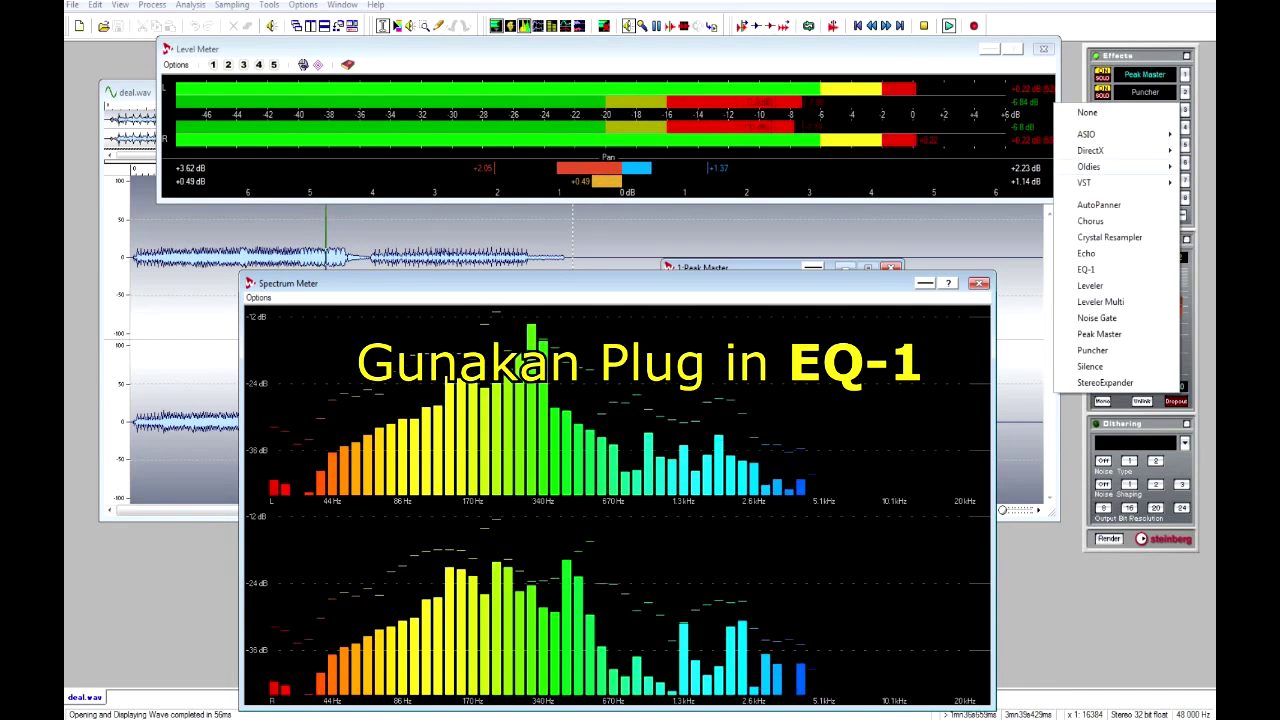
{"action": "left_click", "coordinate": [1086, 269]}
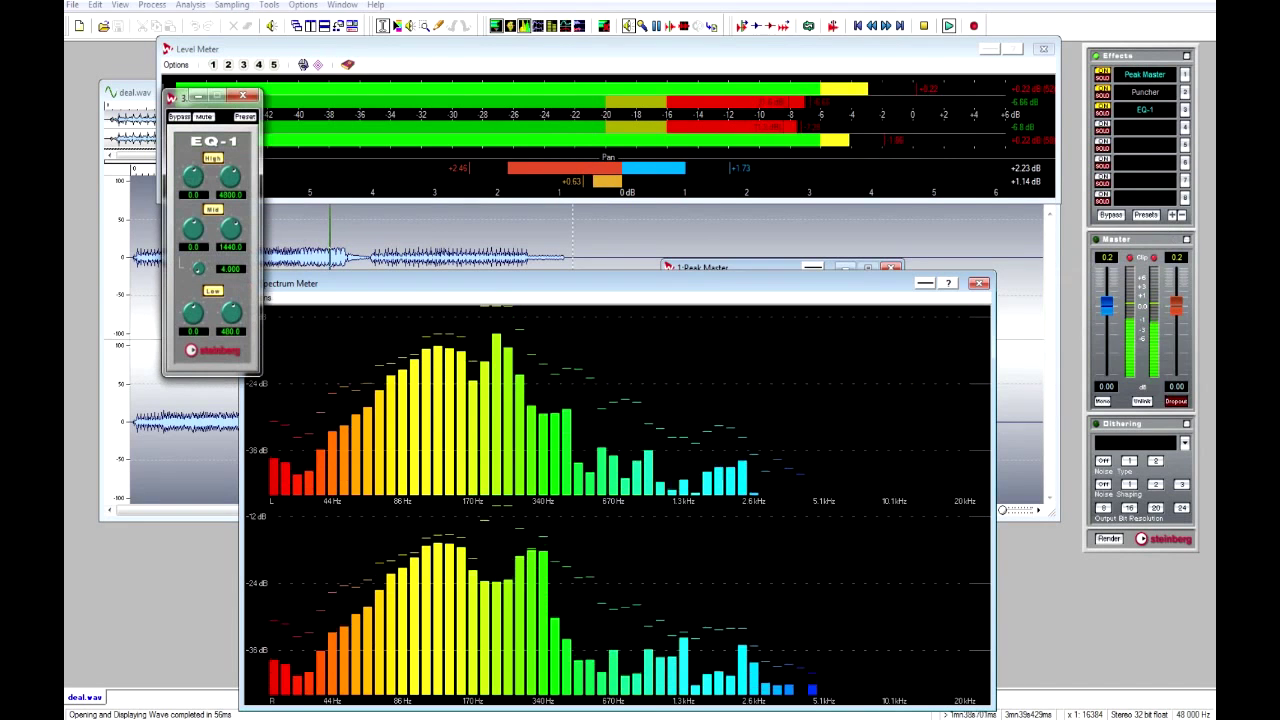
{"action": "left_click_drag", "start_coordinate": [234, 171], "coordinate": [240, 178]}
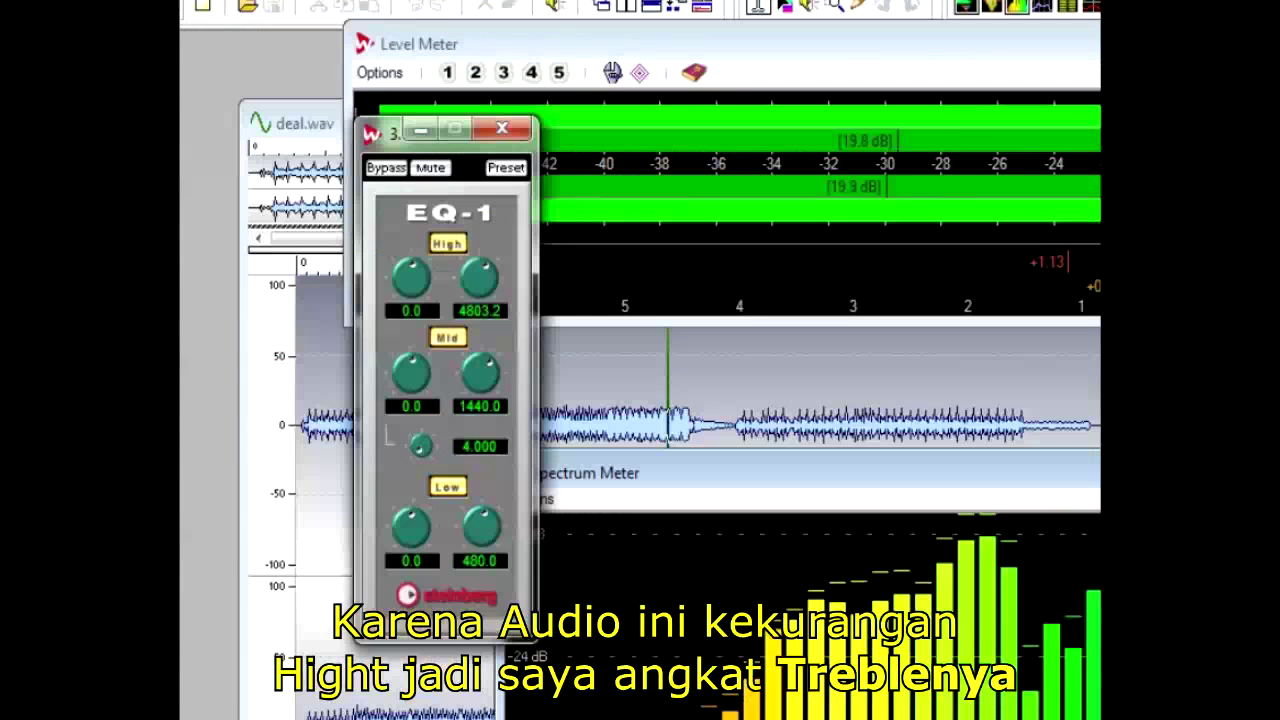
{"action": "left_click_drag", "start_coordinate": [495, 279], "coordinate": [491, 291]}
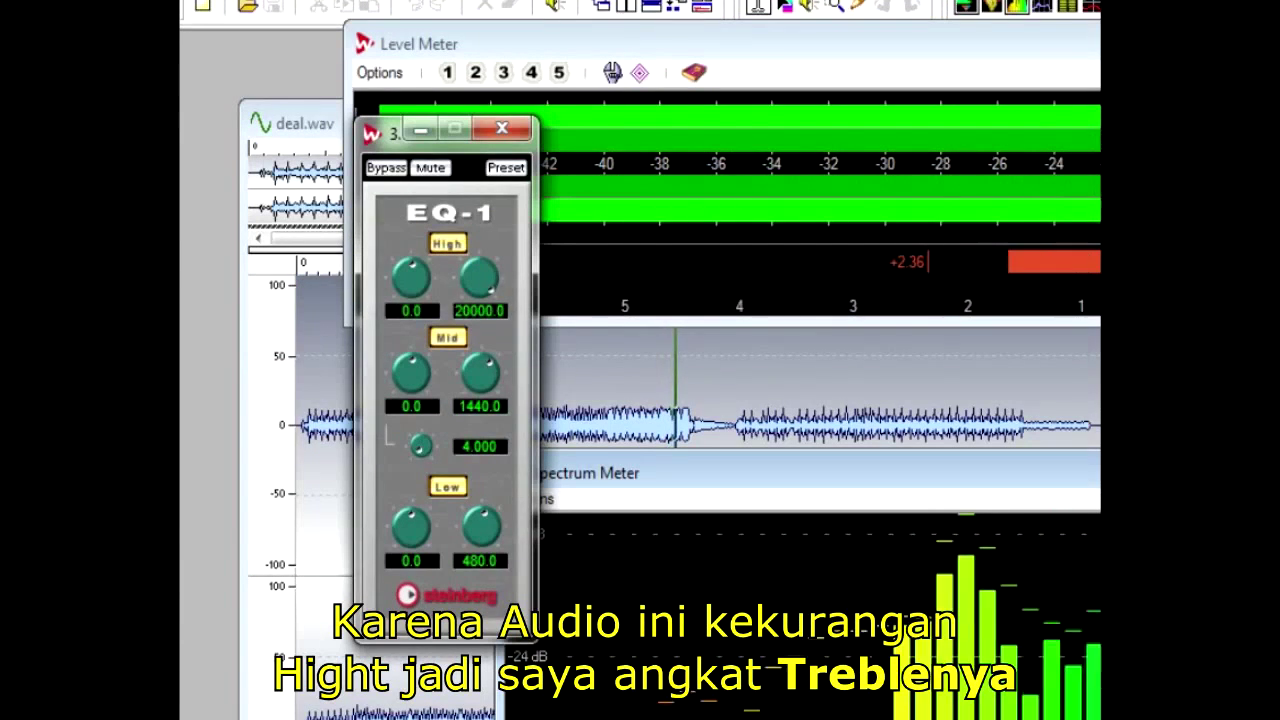
{"action": "left_click_drag", "start_coordinate": [412, 266], "coordinate": [423, 291]}
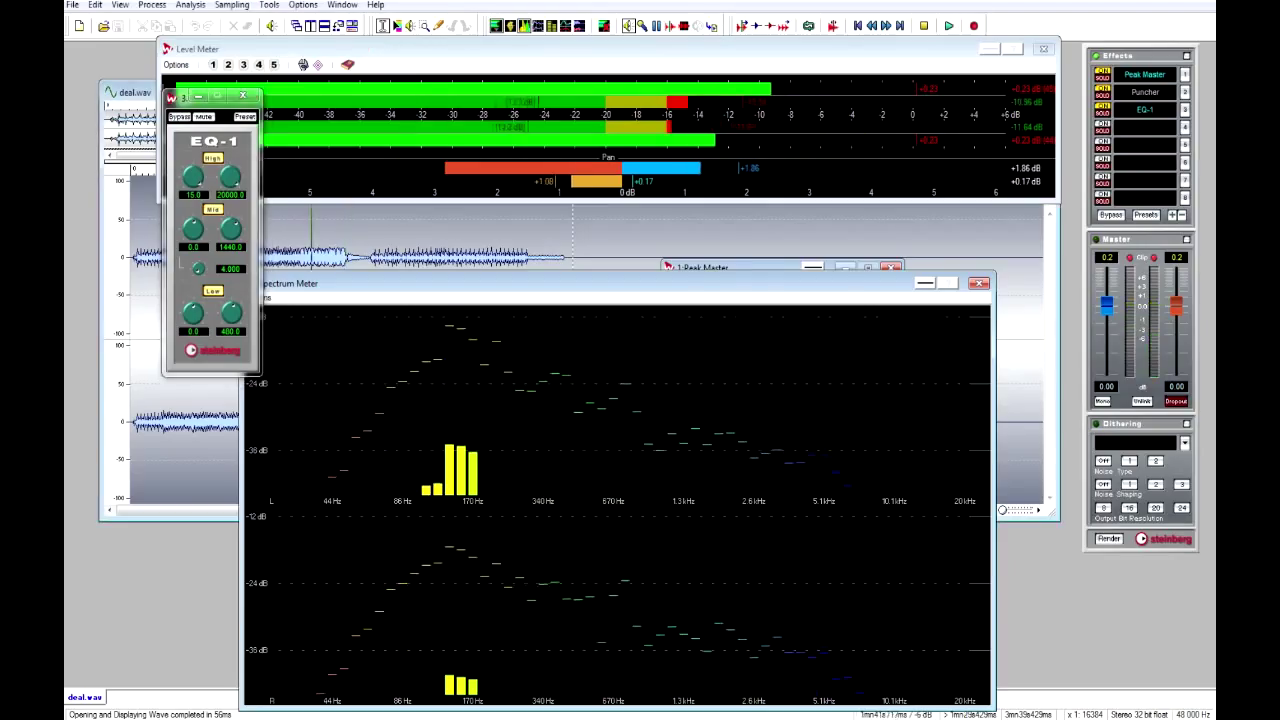
{"action": "key", "text": "space"}
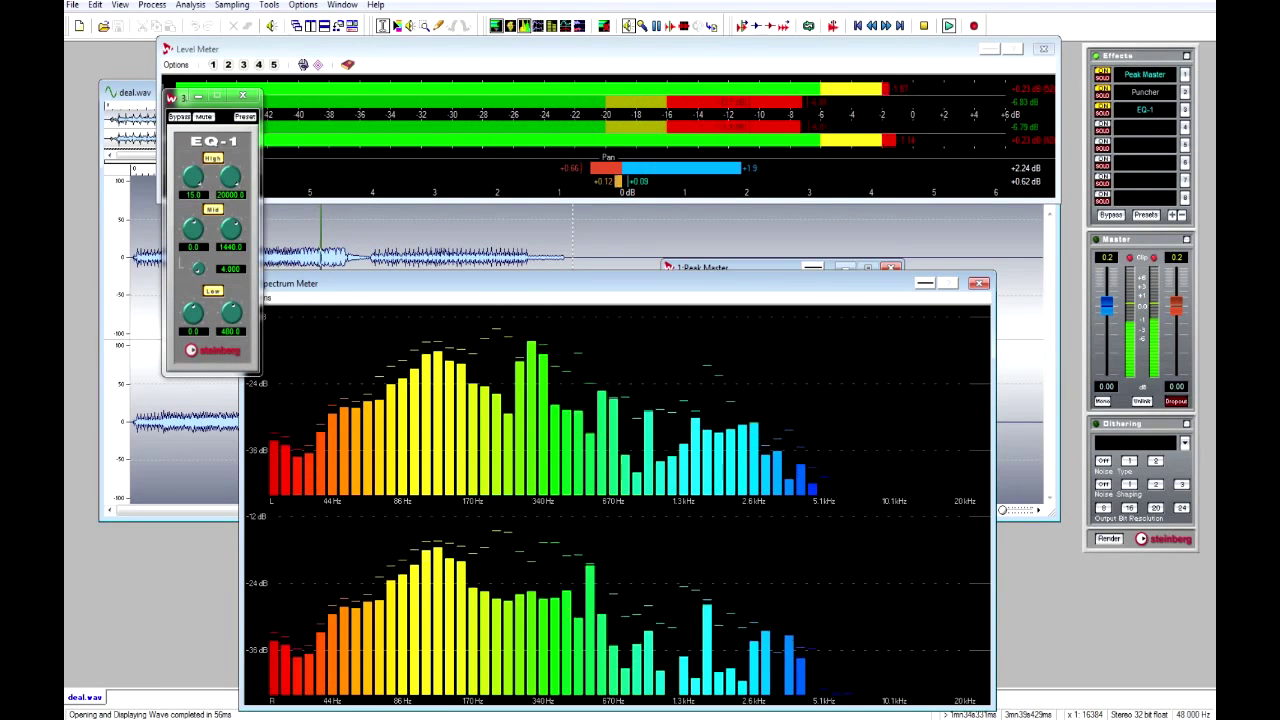
{"action": "left_click_drag", "start_coordinate": [199, 184], "coordinate": [202, 181]}
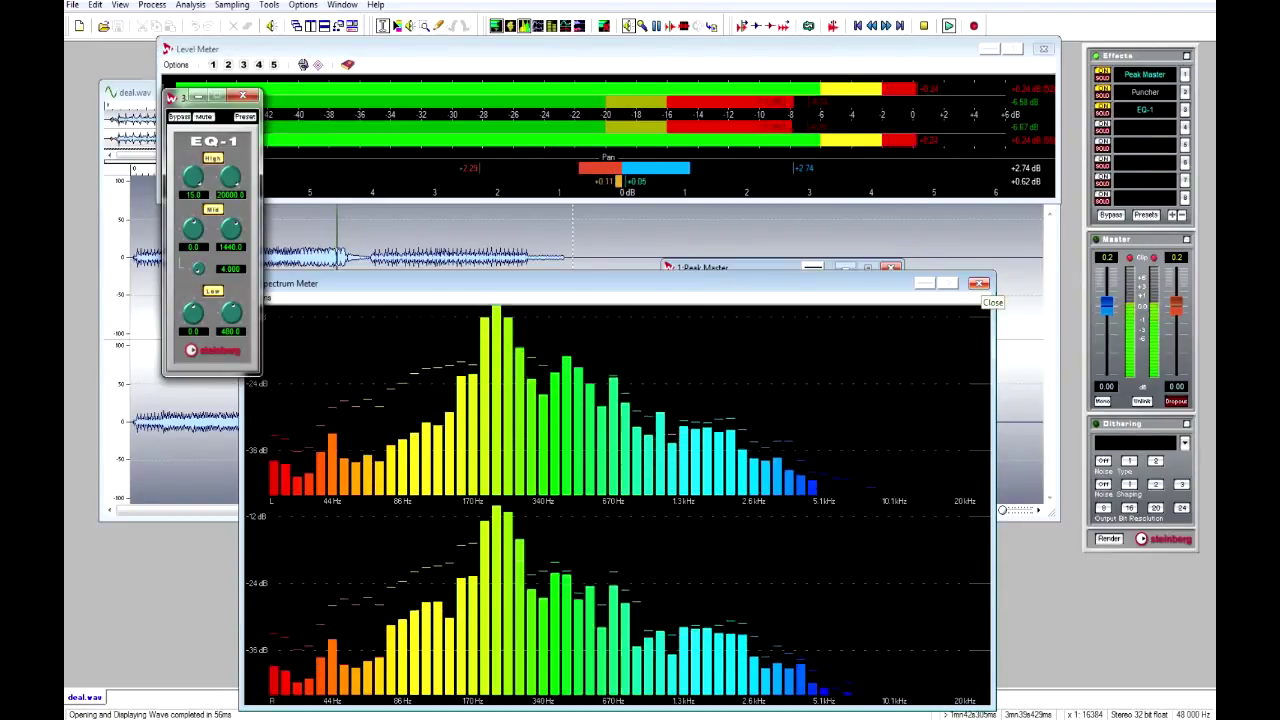
Close the Spectrum Meter and EQ-1 windows and move the Peak Master window further from the Level Meter.
{"action": "left_click", "coordinate": [978, 283]}
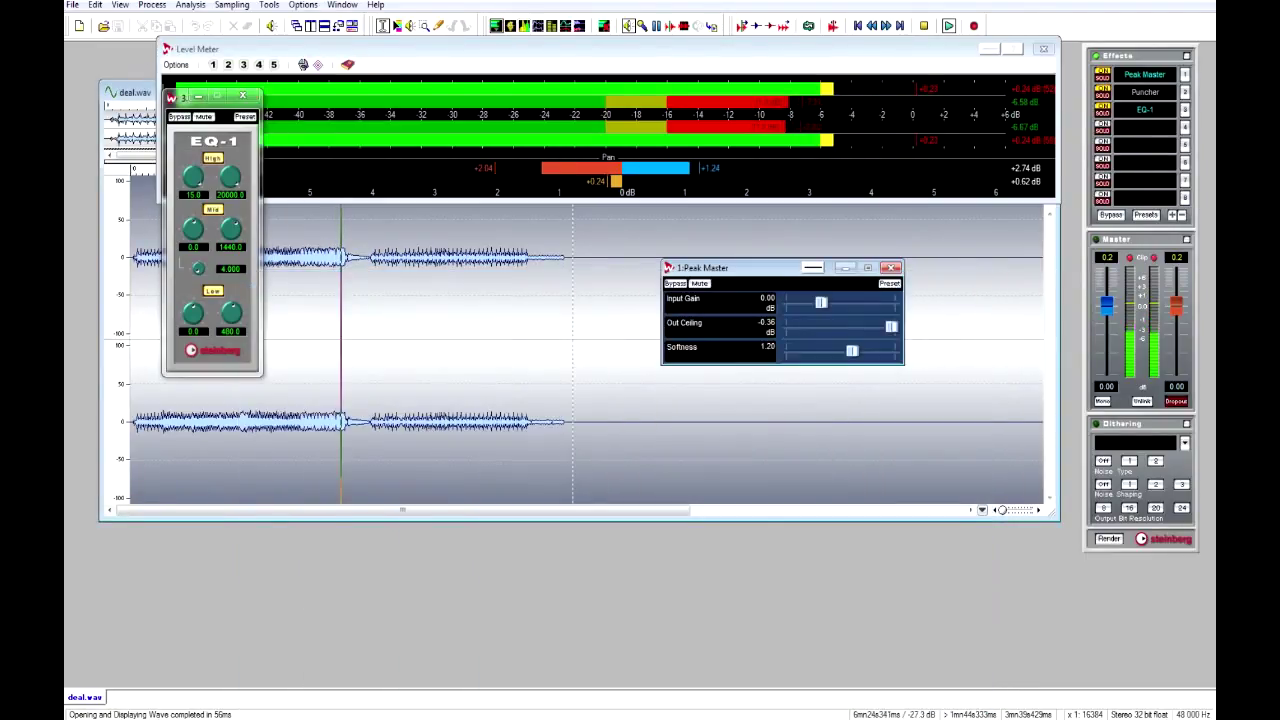
{"action": "left_click_drag", "start_coordinate": [750, 268], "coordinate": [682, 286]}
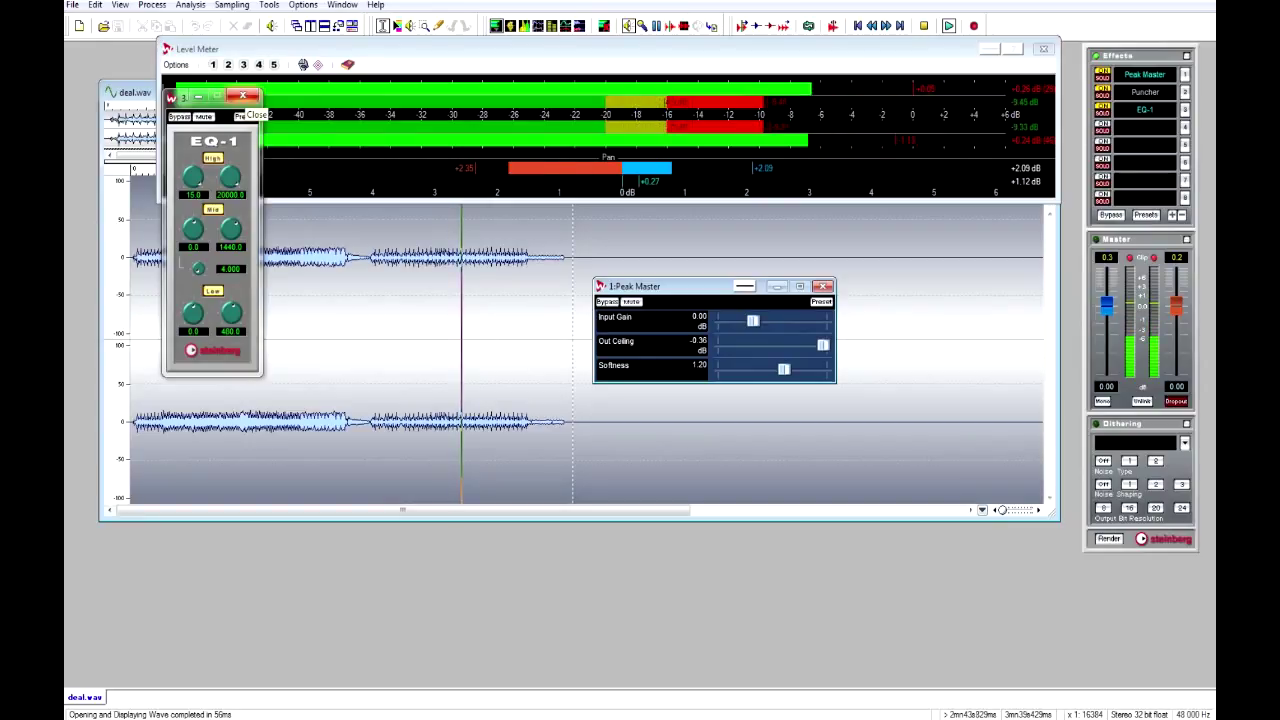
{"action": "left_click", "coordinate": [242, 96]}
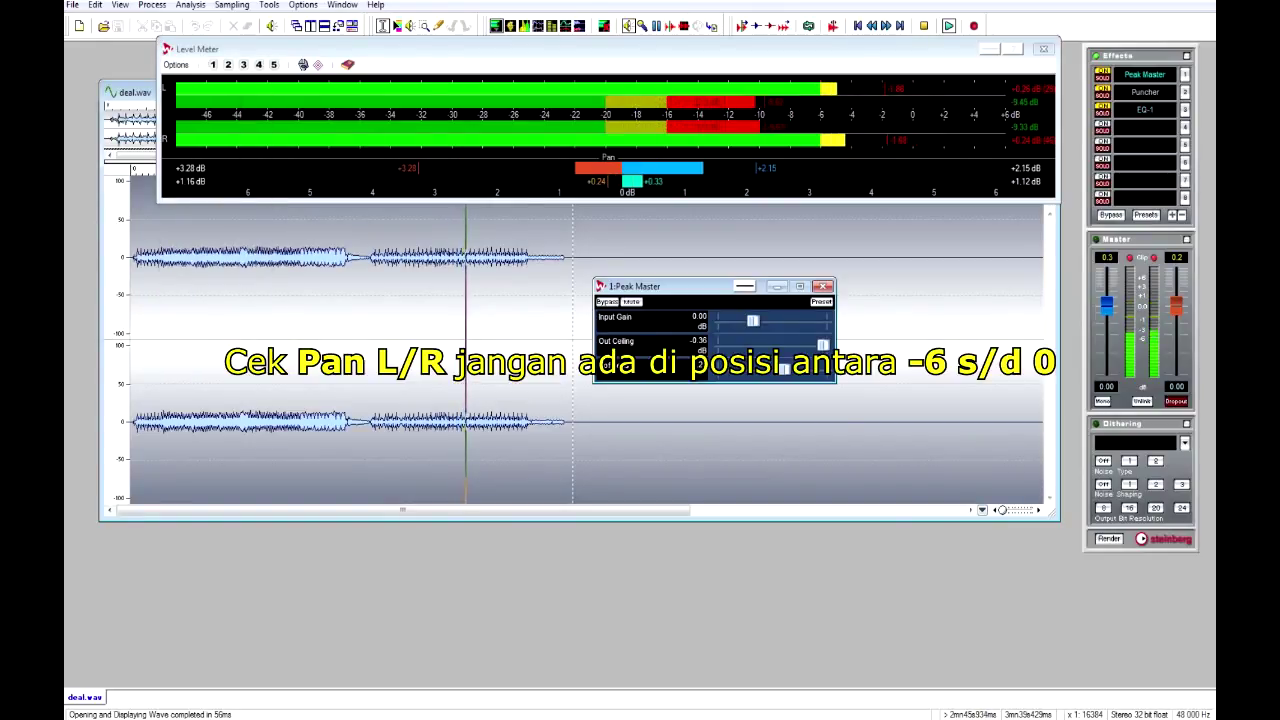
Inspect the playing audio's stereo phase in the Phase Scope, moving its window clear of the Peak Master window, and close the scope.
{"action": "left_click", "coordinate": [510, 26]}
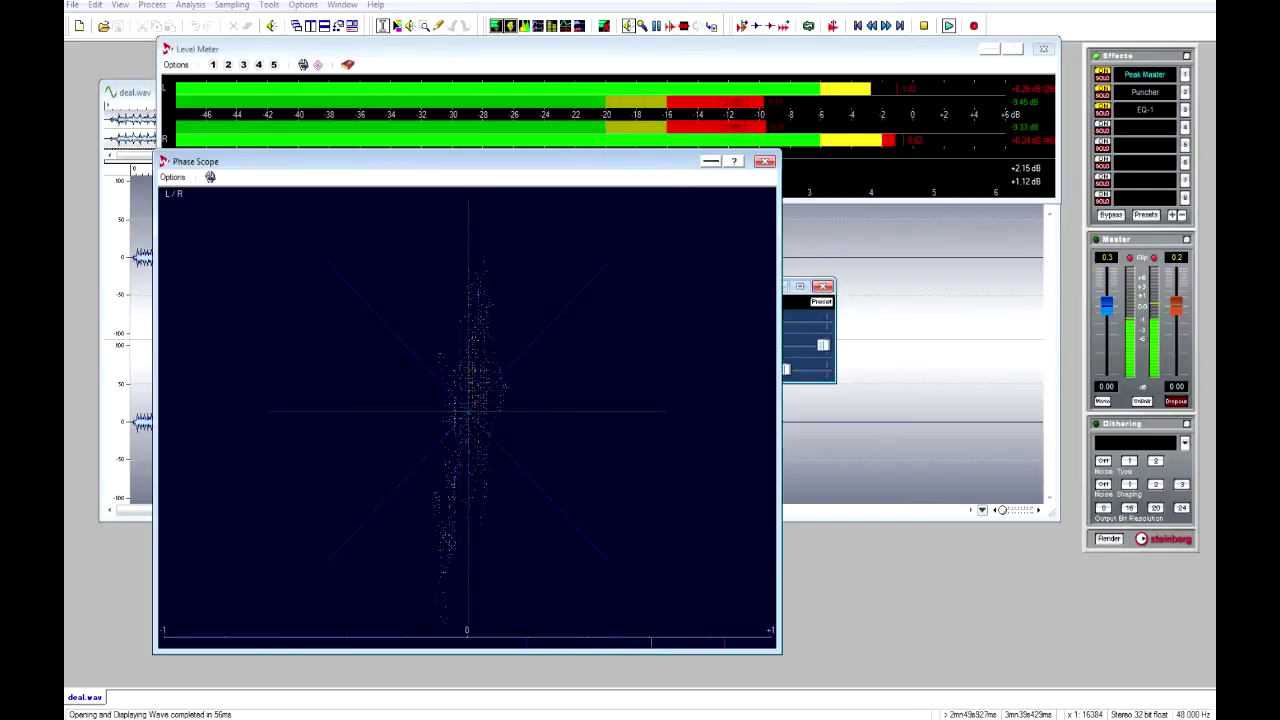
{"action": "left_click_drag", "start_coordinate": [440, 161], "coordinate": [544, 178]}
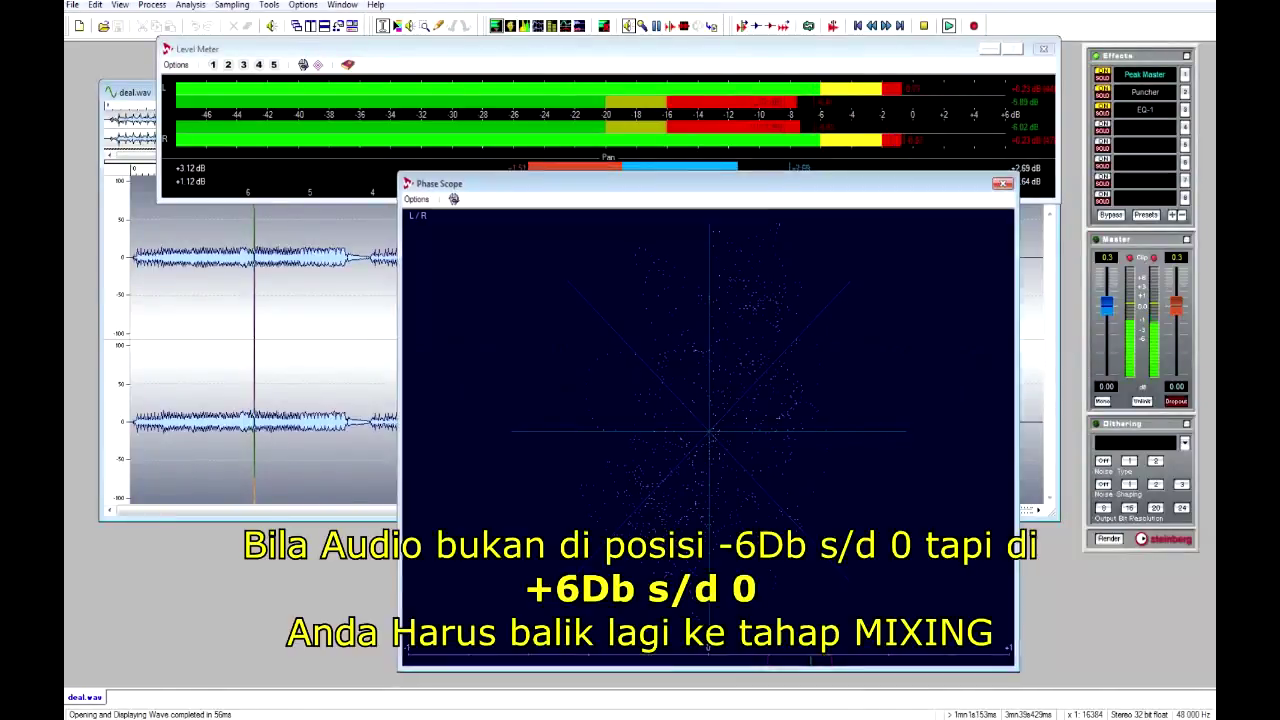
{"action": "left_click", "coordinate": [1006, 181]}
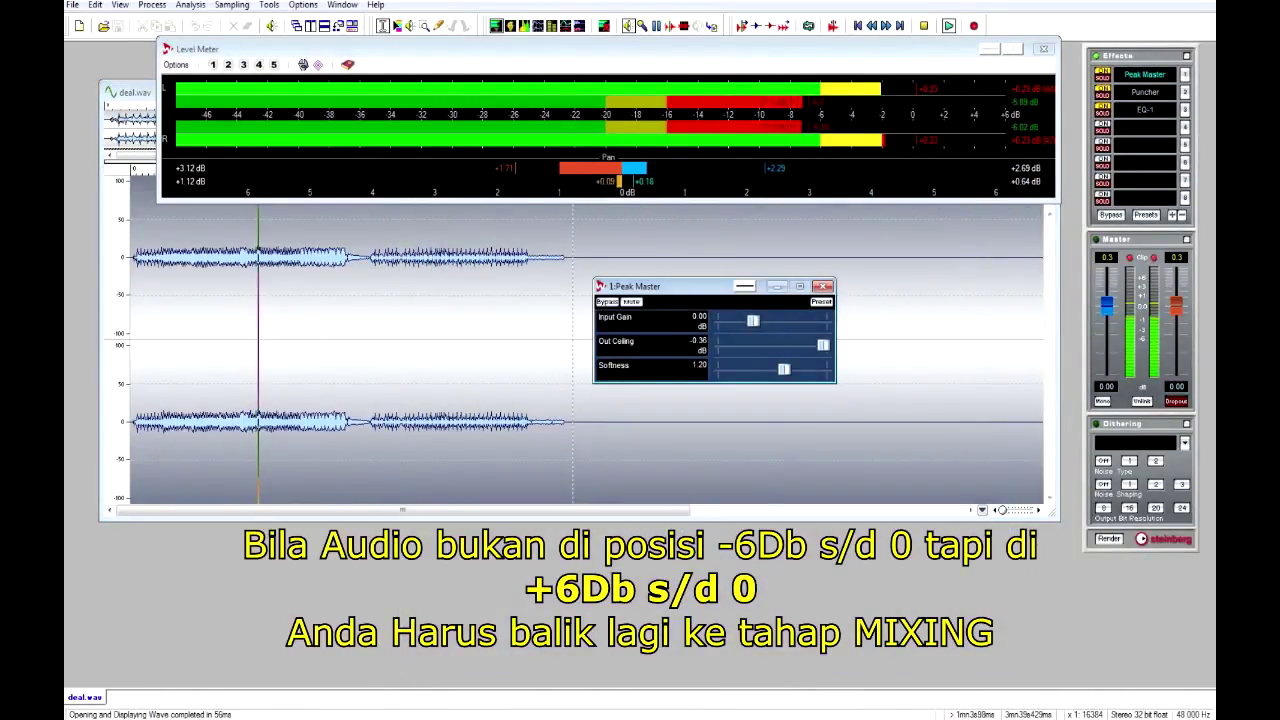
Load Crystal Resampler in the fourth effect slot with a 96 kHz sample rate and Ultra (slow) quality, and close both plug-in windows.
{"action": "left_click", "coordinate": [1146, 127]}
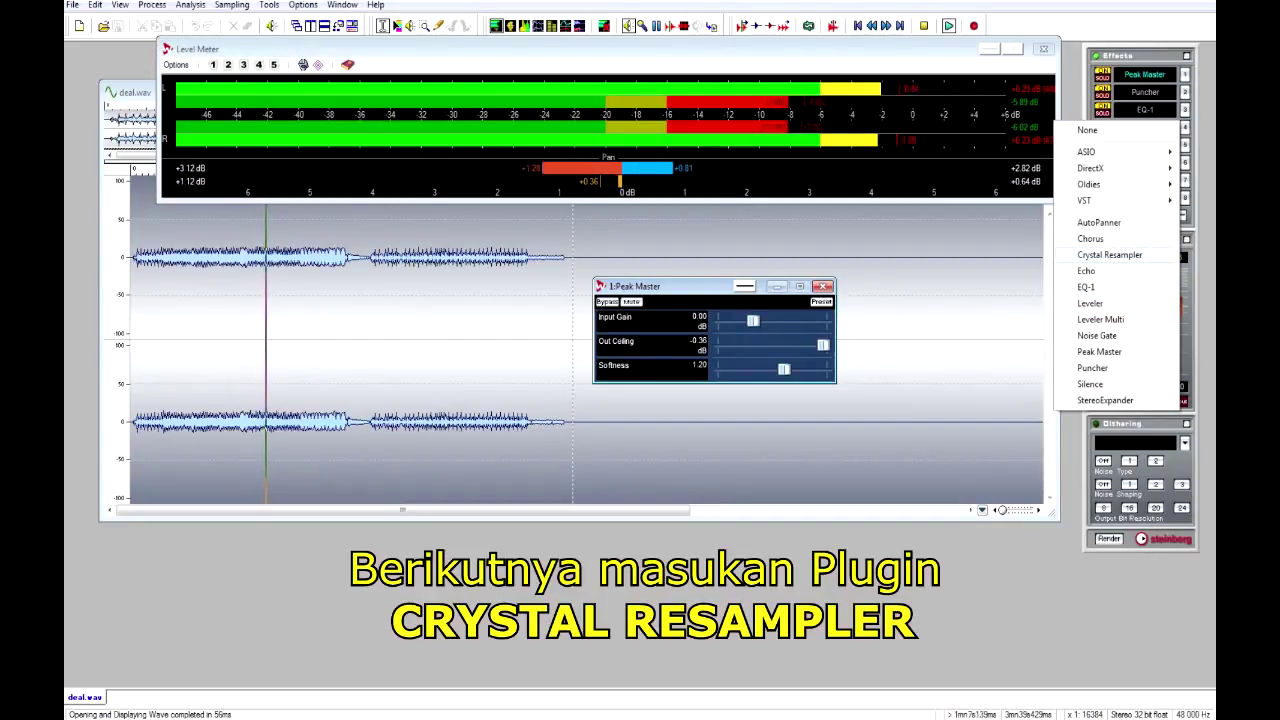
{"action": "left_click", "coordinate": [1109, 254]}
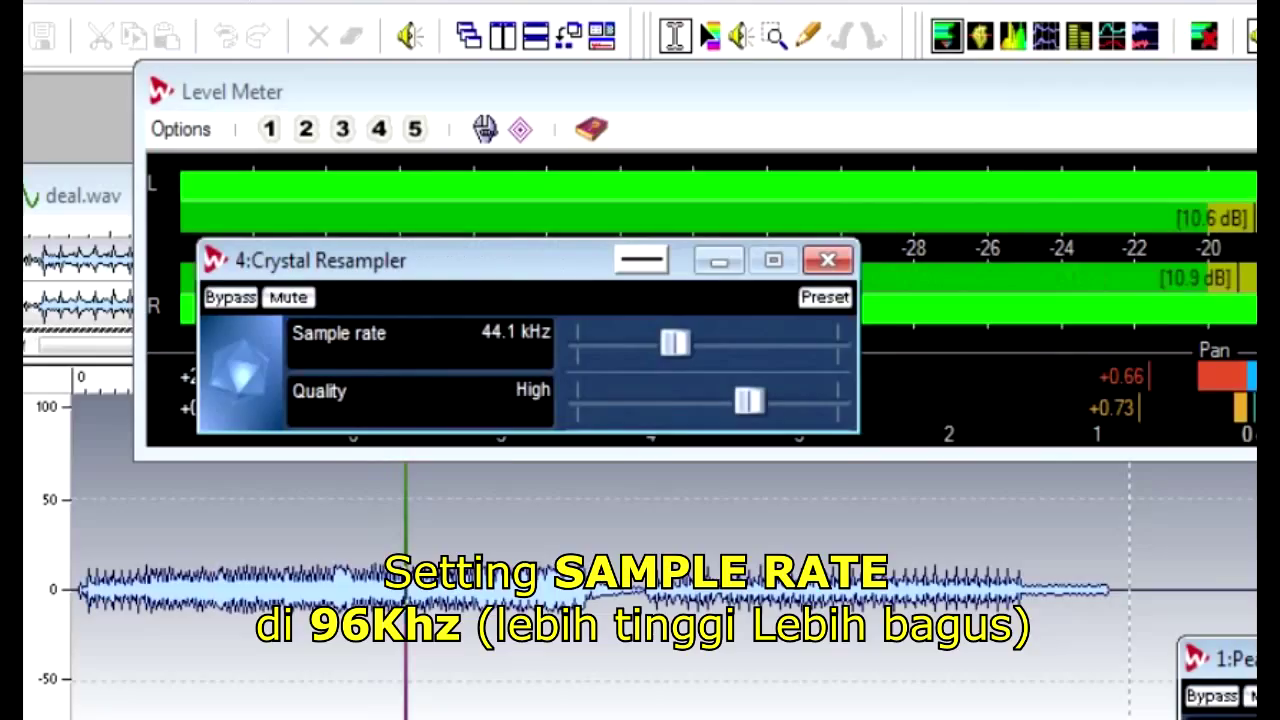
{"action": "left_click_drag", "start_coordinate": [675, 343], "coordinate": [733, 343]}
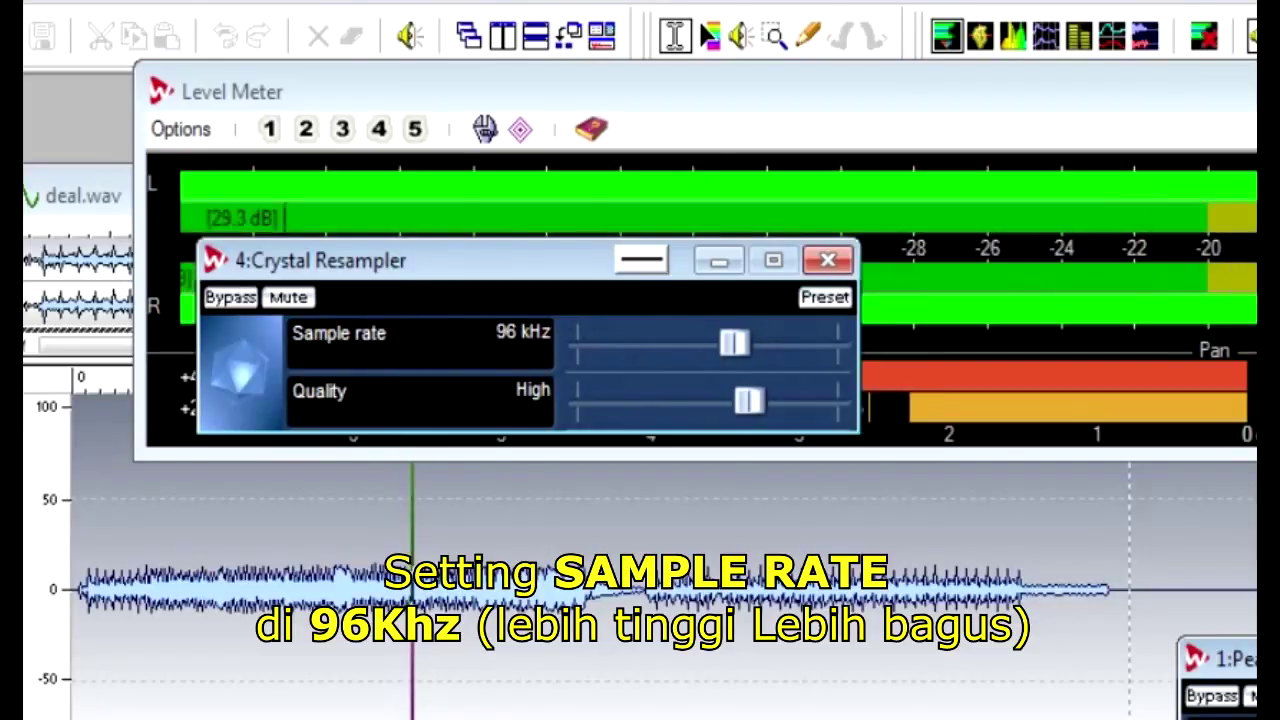
{"action": "left_click_drag", "start_coordinate": [749, 401], "coordinate": [836, 401]}
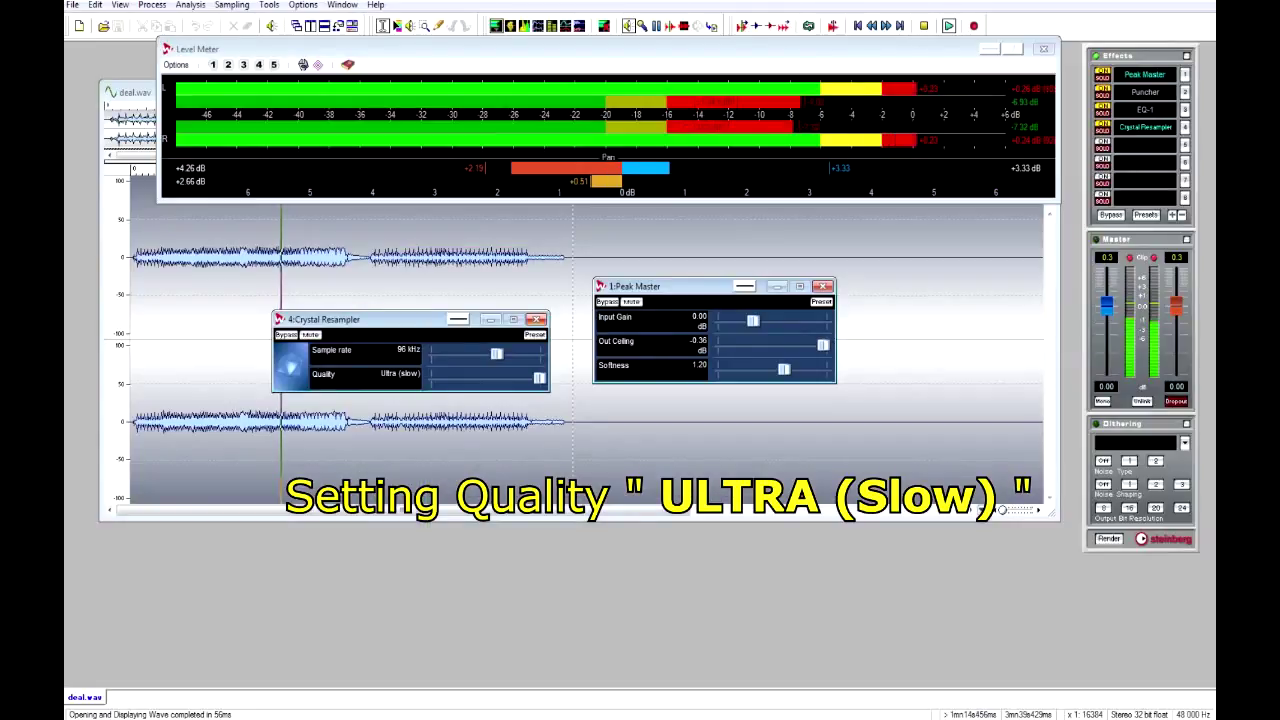
{"action": "left_click", "coordinate": [536, 319]}
{"action": "left_click", "coordinate": [822, 286]}
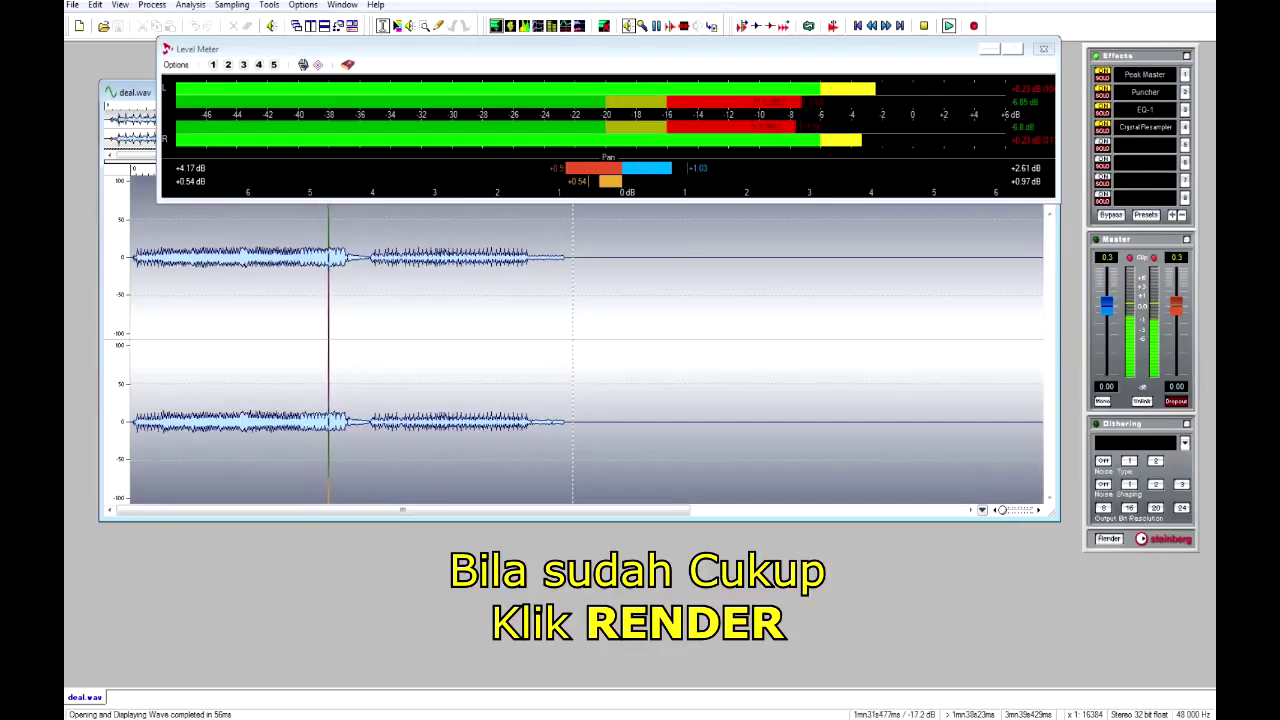
Select the entire waveform, render the selection in place through the effects with Relax Background priority, and stop playback.
{"action": "key", "text": "ctrl+a"}
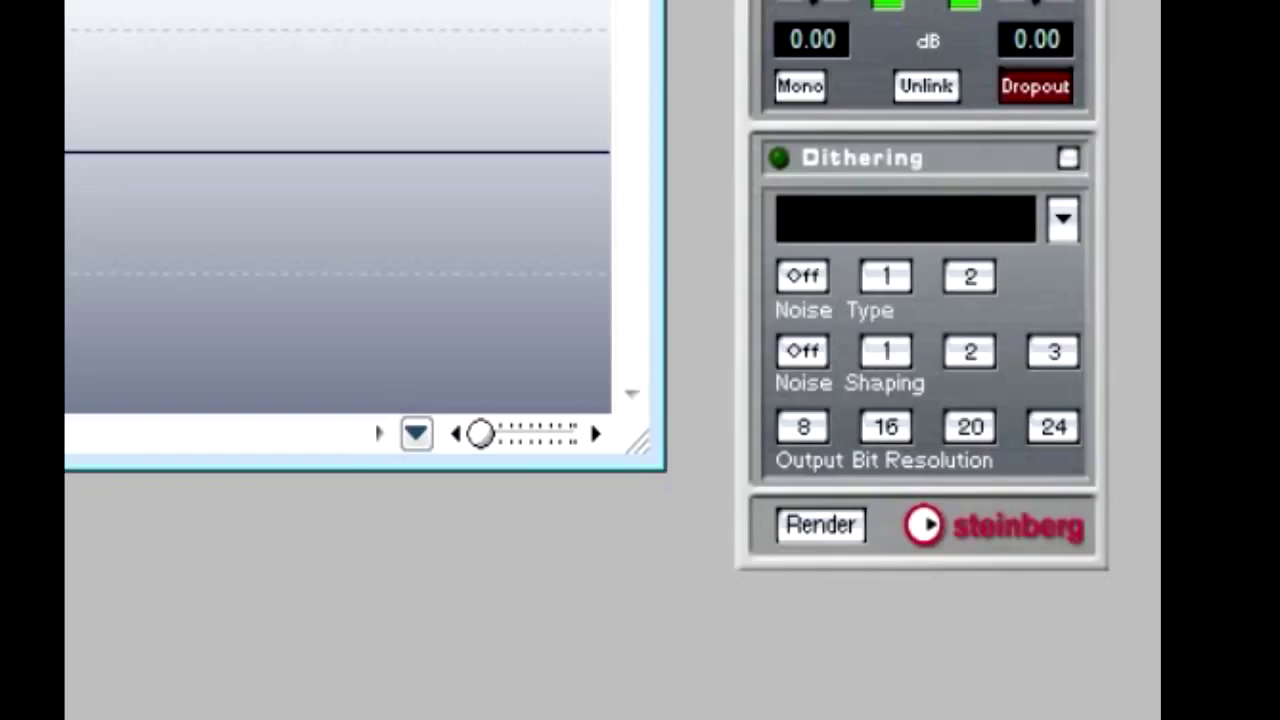
{"action": "left_click", "coordinate": [820, 525]}
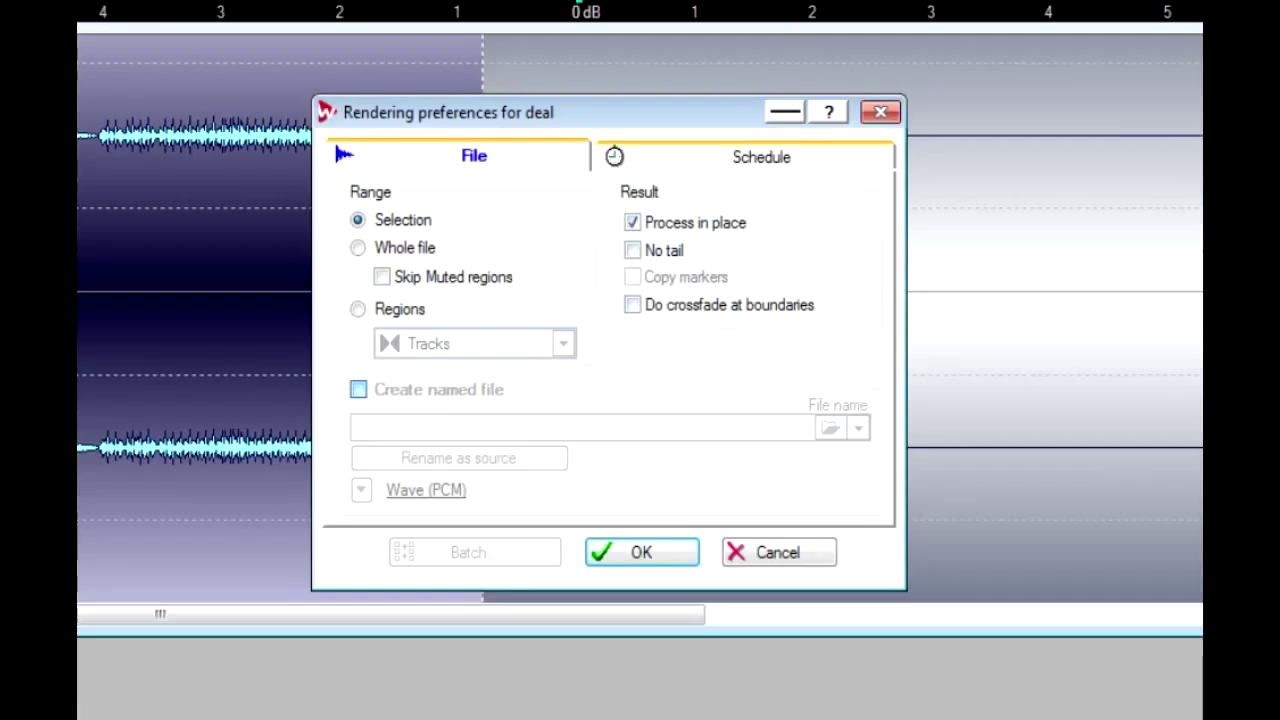
{"action": "left_click", "coordinate": [760, 155]}
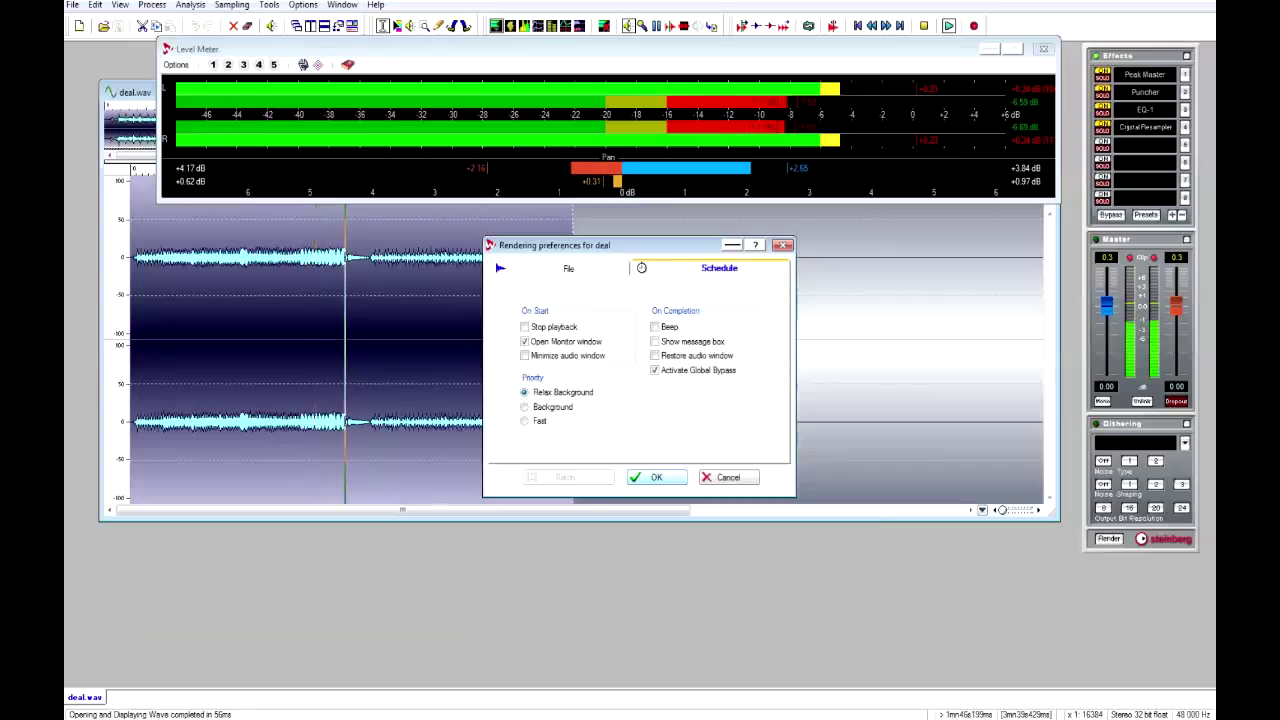
{"action": "key", "text": "Return"}
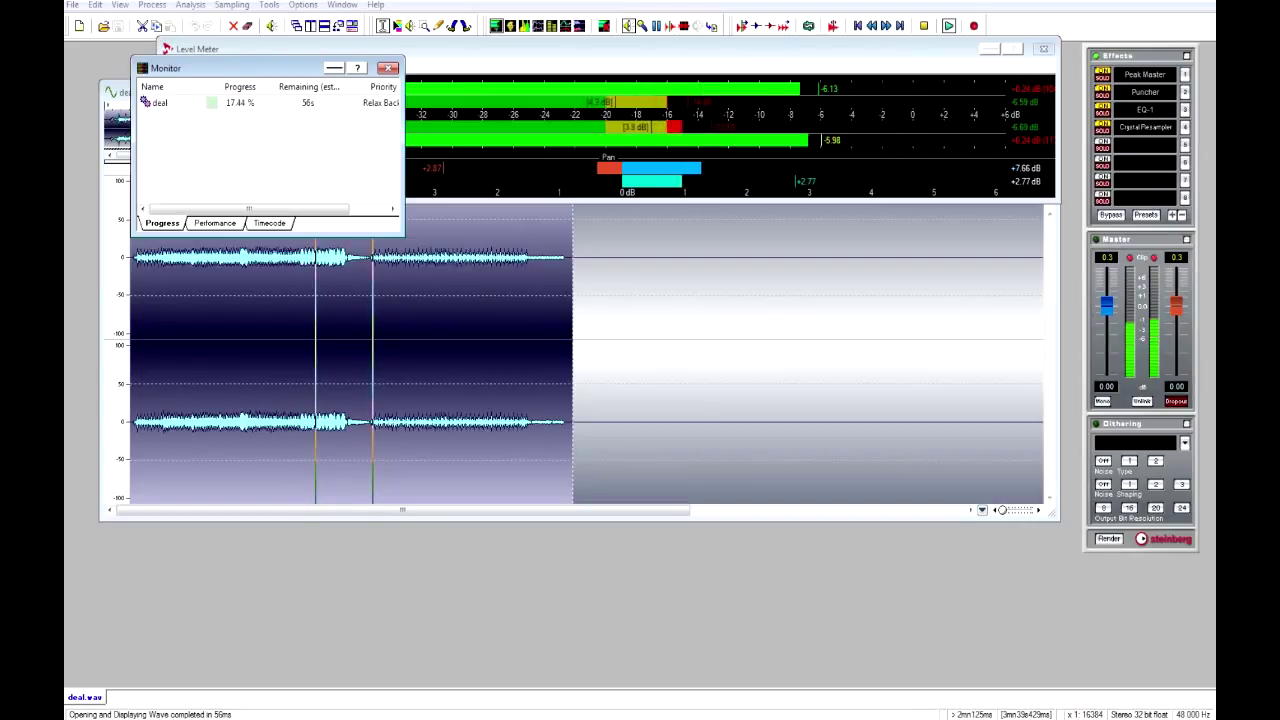
{"action": "key", "text": "space"}
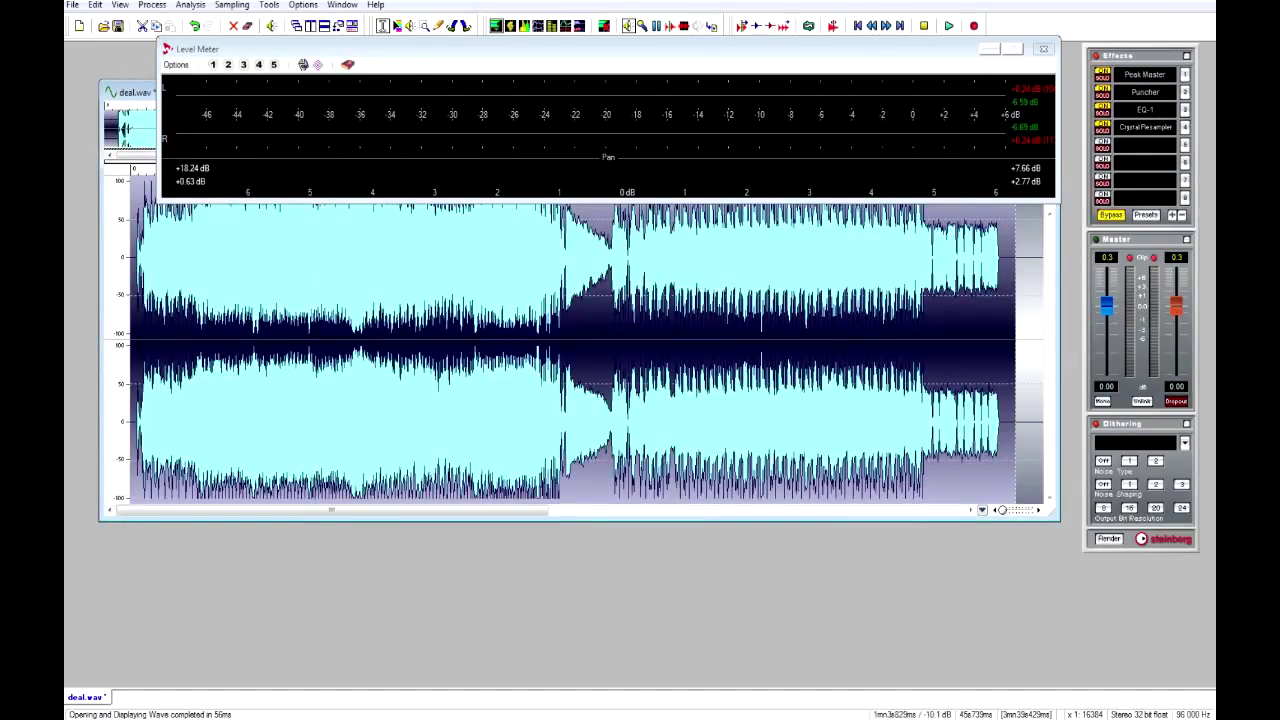
Play the rendered audio from several points and check it on the Level Meter and Spectrum Meter.
{"action": "left_click", "coordinate": [443, 340]}
{"action": "key", "text": "space"}
{"action": "left_click", "coordinate": [641, 340]}
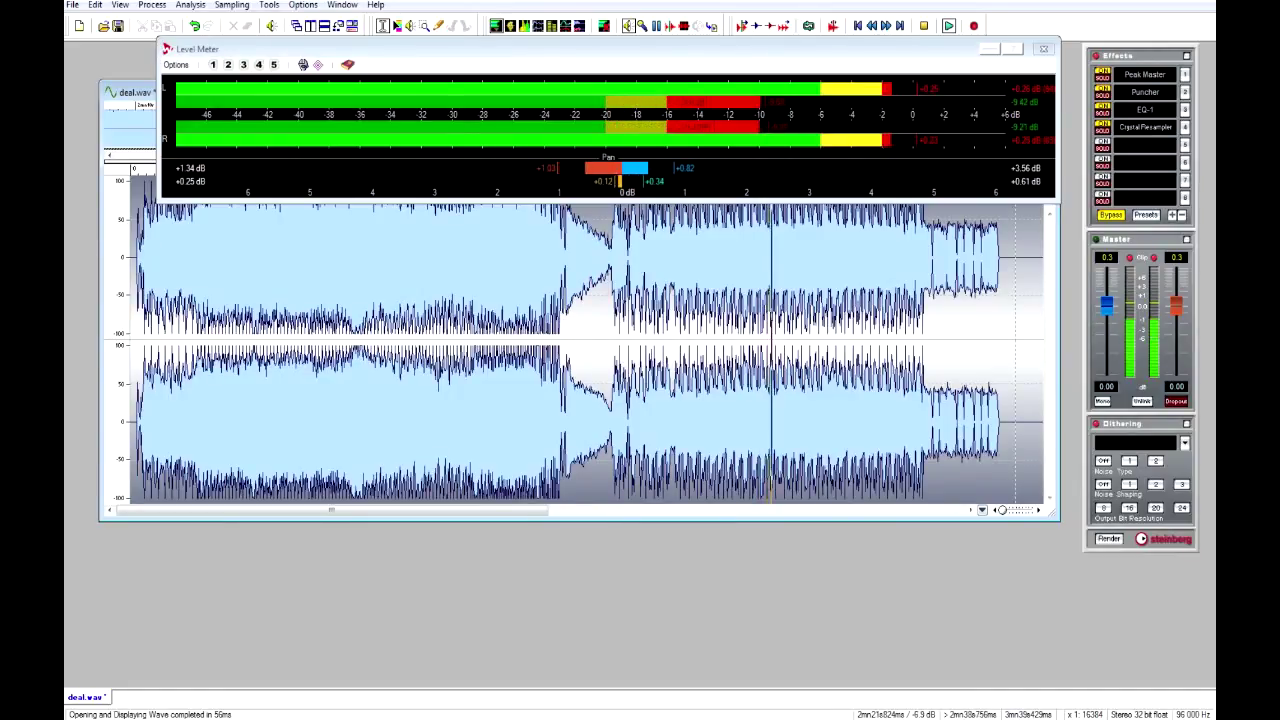
{"action": "left_click", "coordinate": [508, 340]}
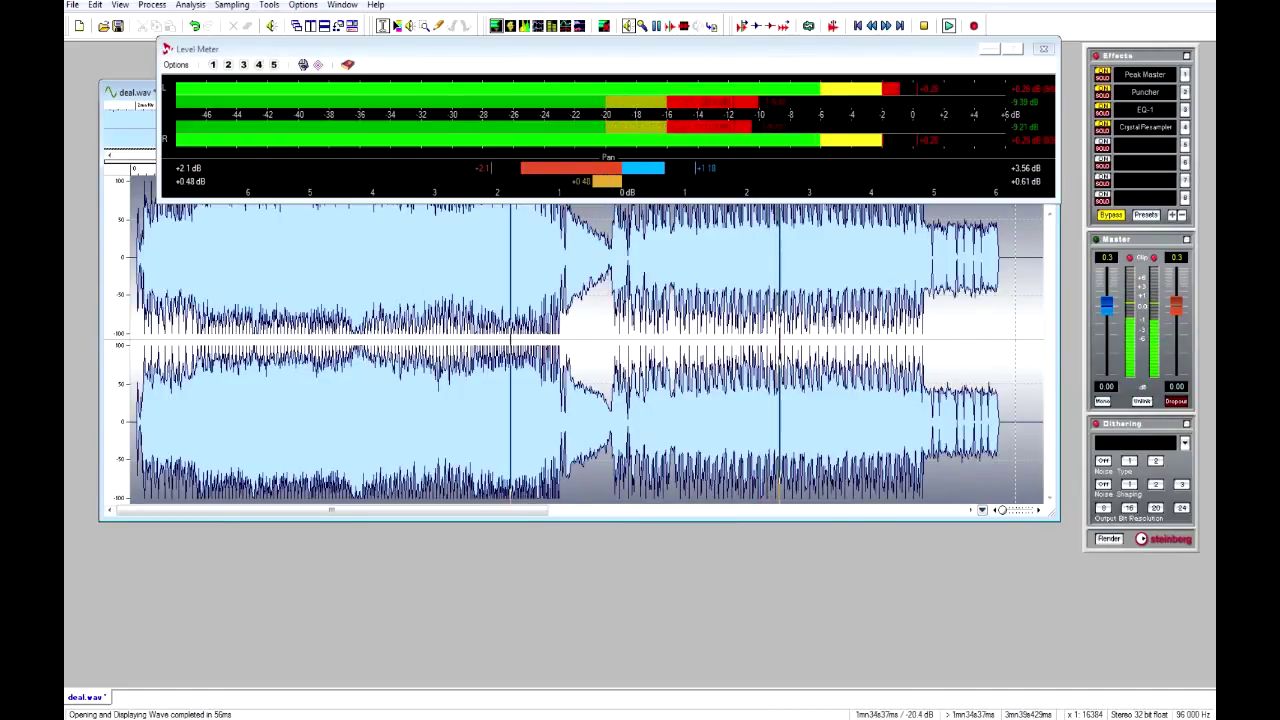
{"action": "key", "text": "space"}
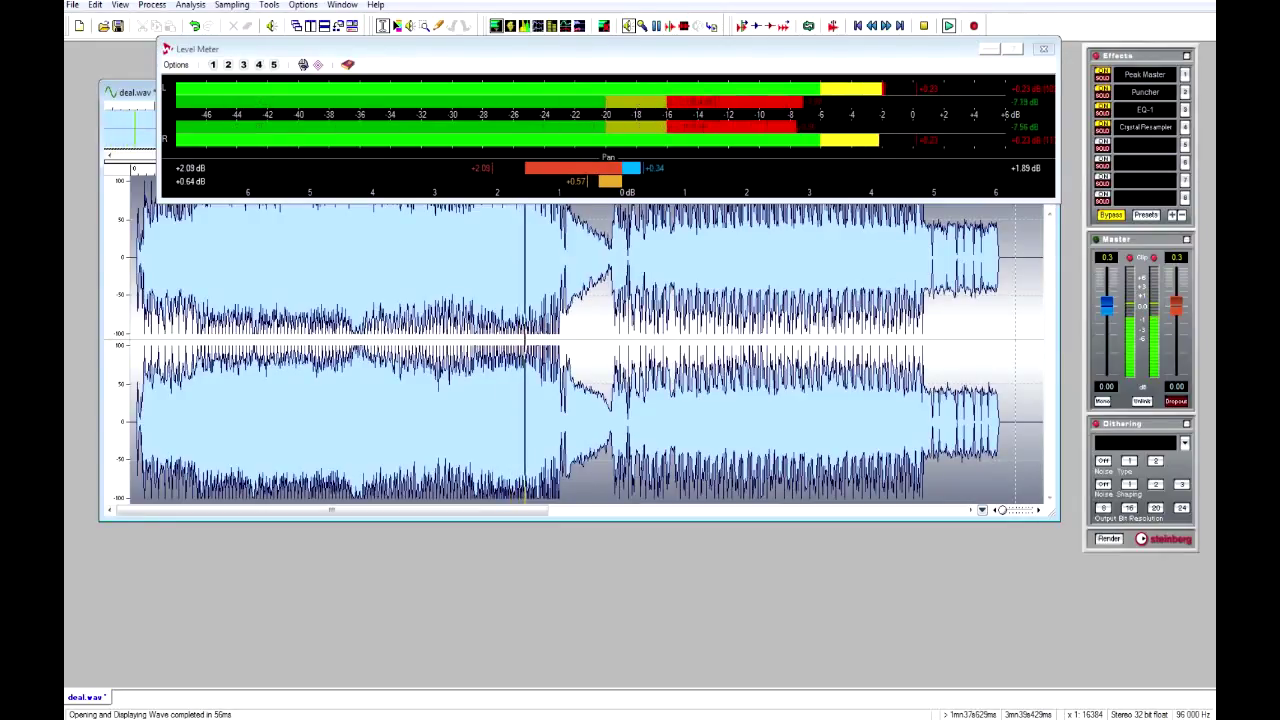
{"action": "left_click", "coordinate": [524, 26]}
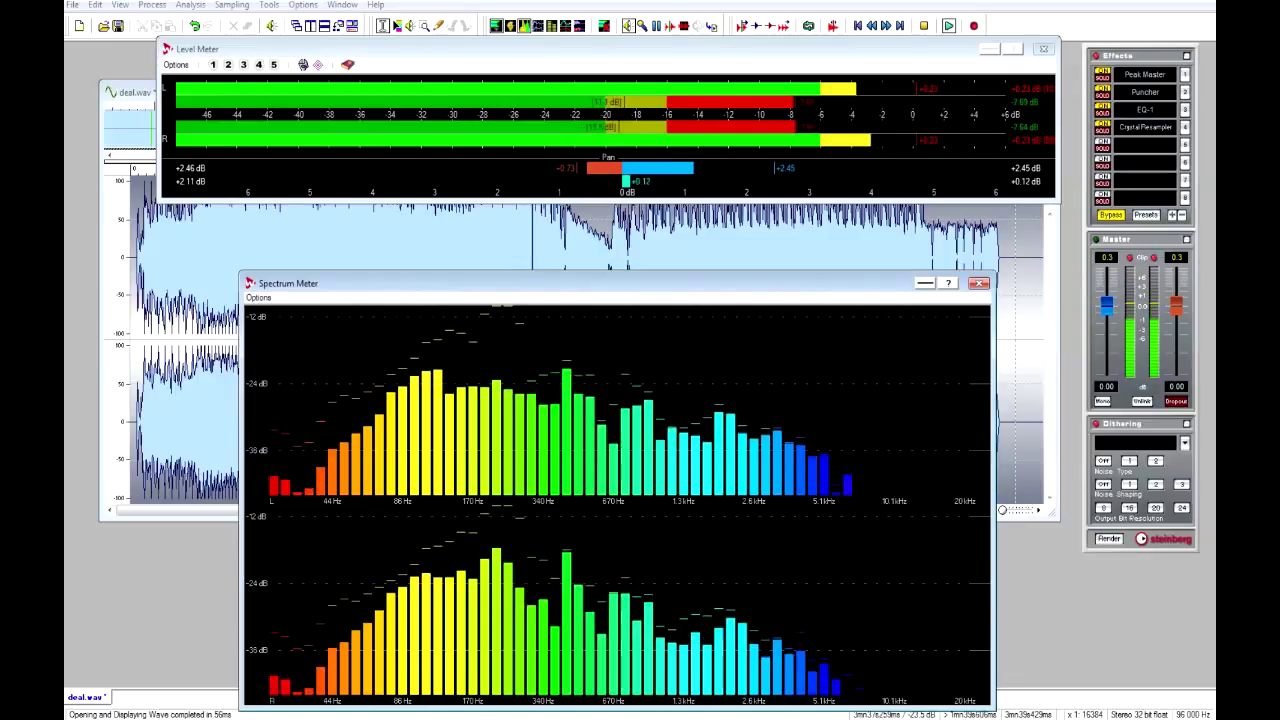
{"action": "left_click", "coordinate": [979, 284]}
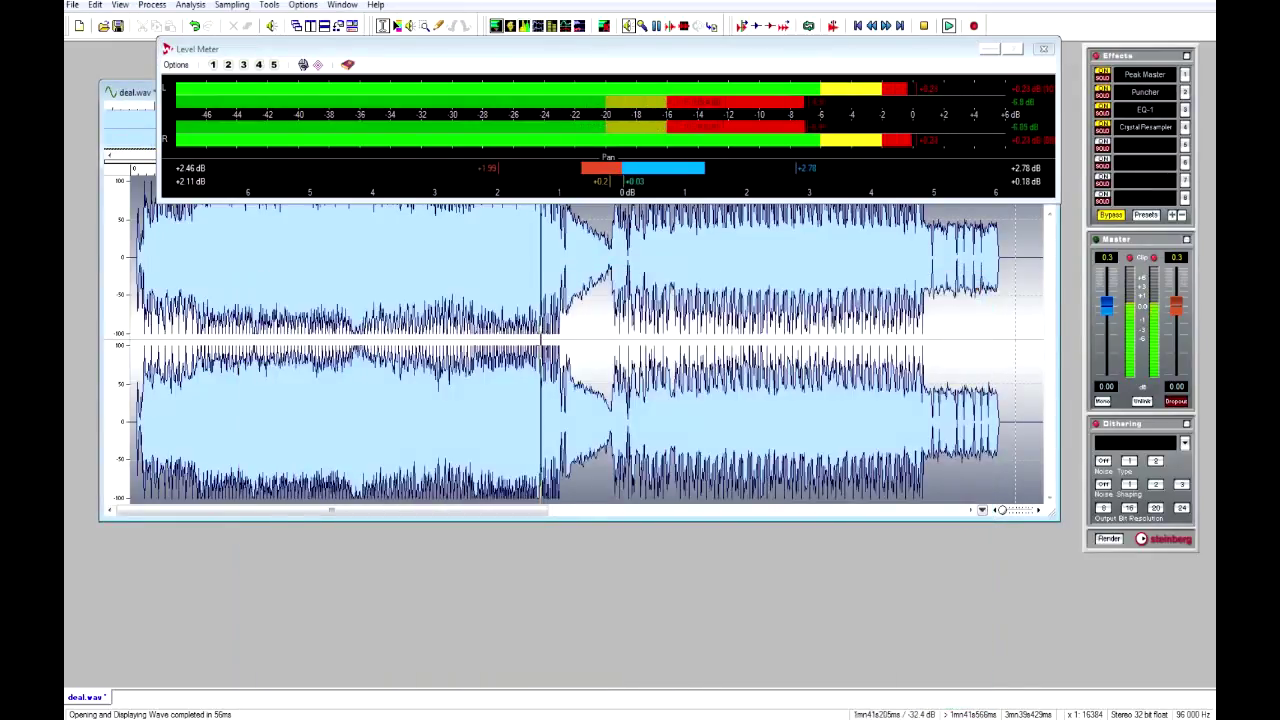
Listen to two earlier passages of the rendered audio, stop playback and close the Level Meter.
{"action": "left_click", "coordinate": [472, 300]}
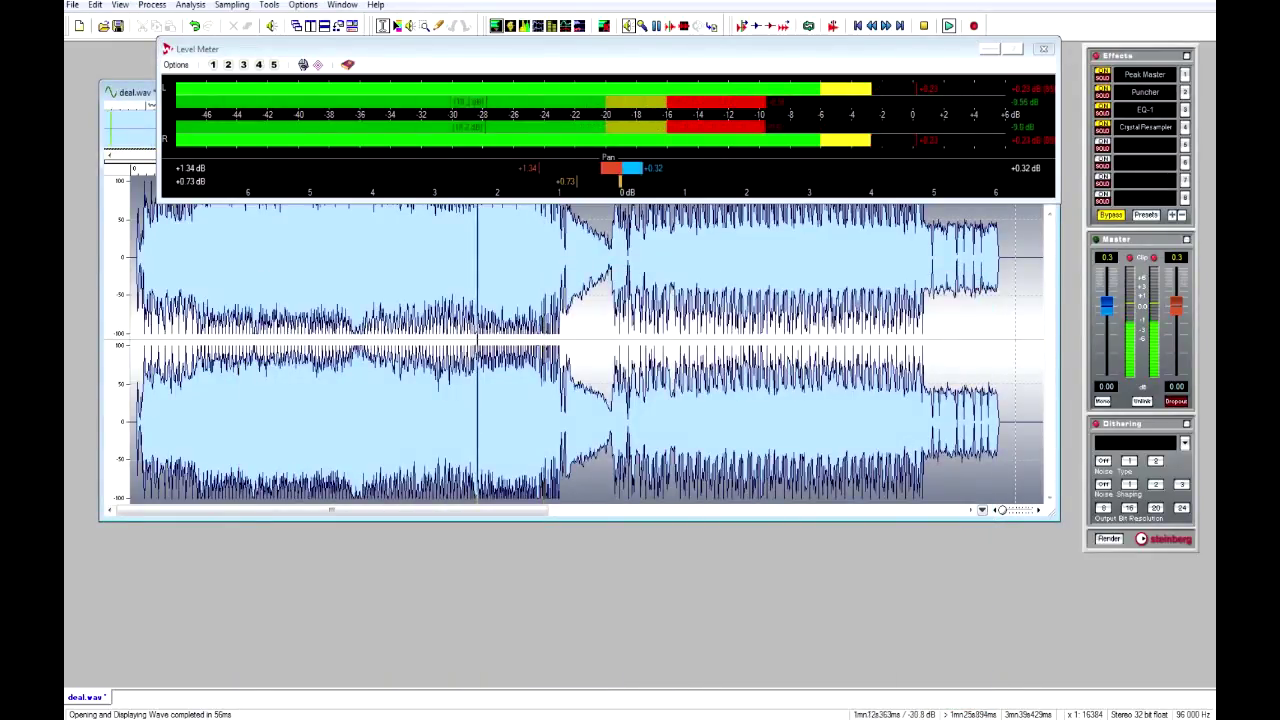
{"action": "left_click", "coordinate": [379, 350]}
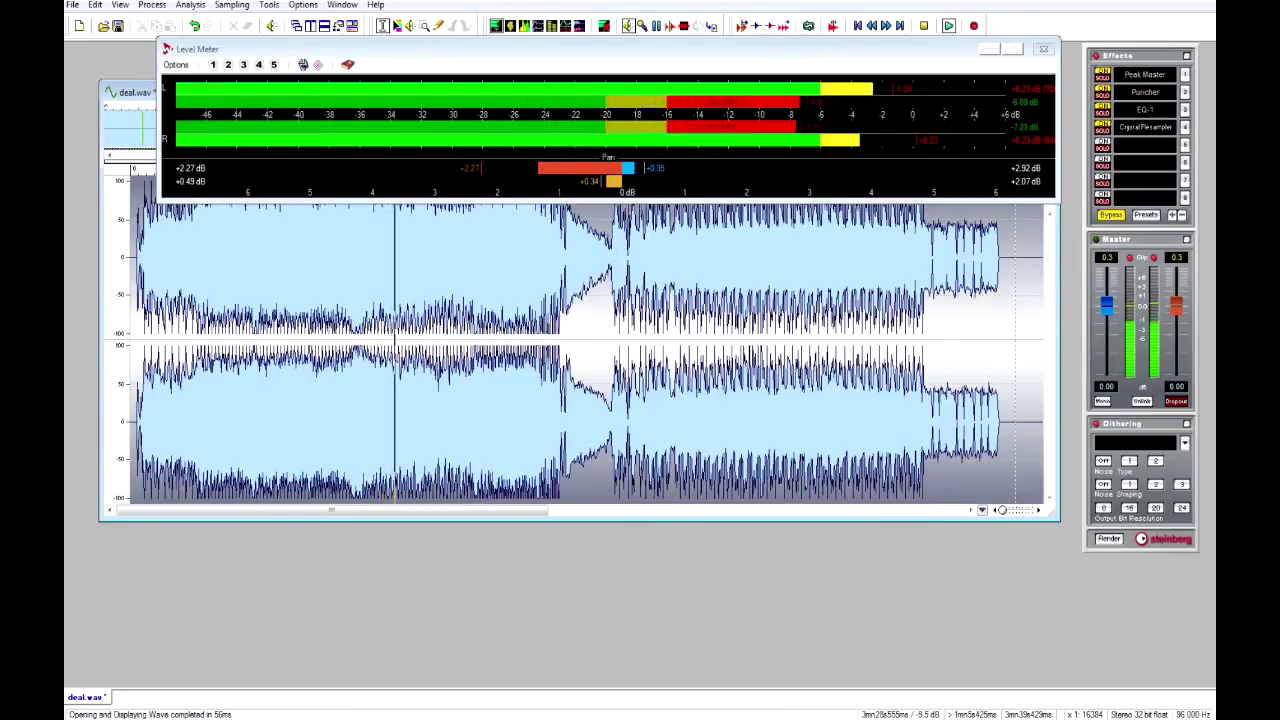
{"action": "key", "text": "space"}
{"action": "left_click", "coordinate": [1044, 48]}
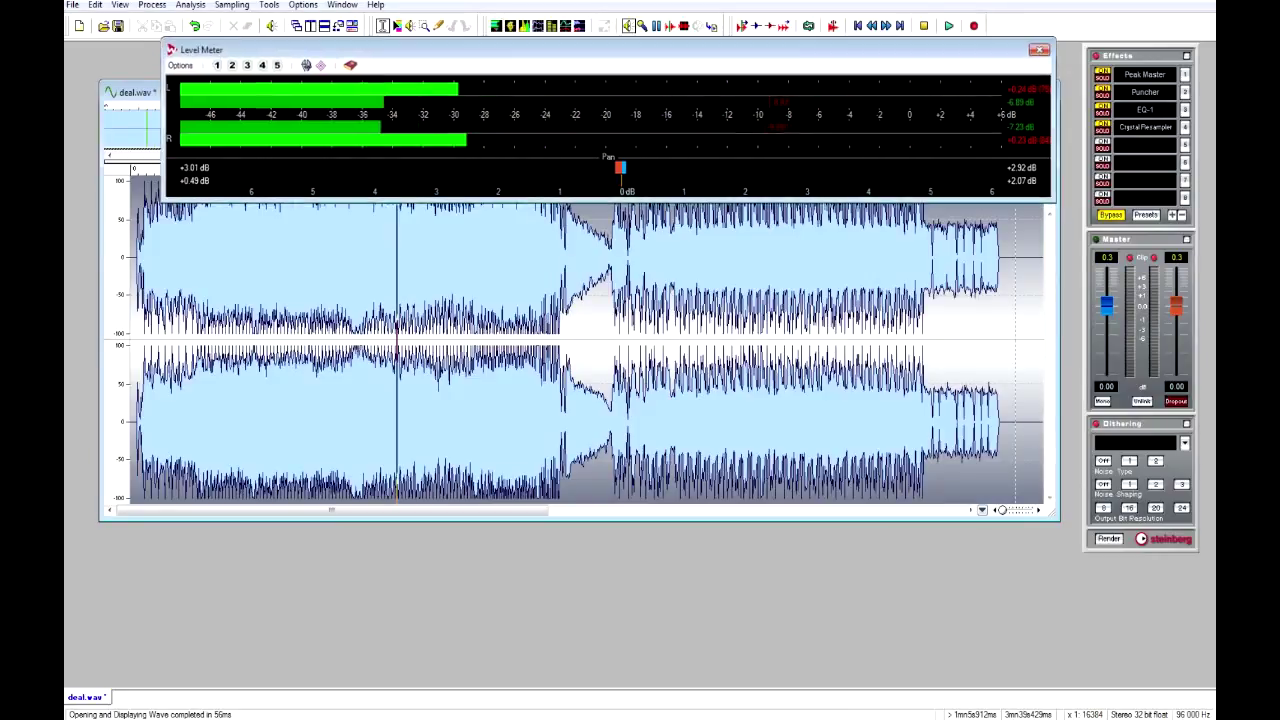
Start saving the rendered audio as a new file and set its output sample rate to 44 100 Hz.
{"action": "left_click", "coordinate": [72, 5]}
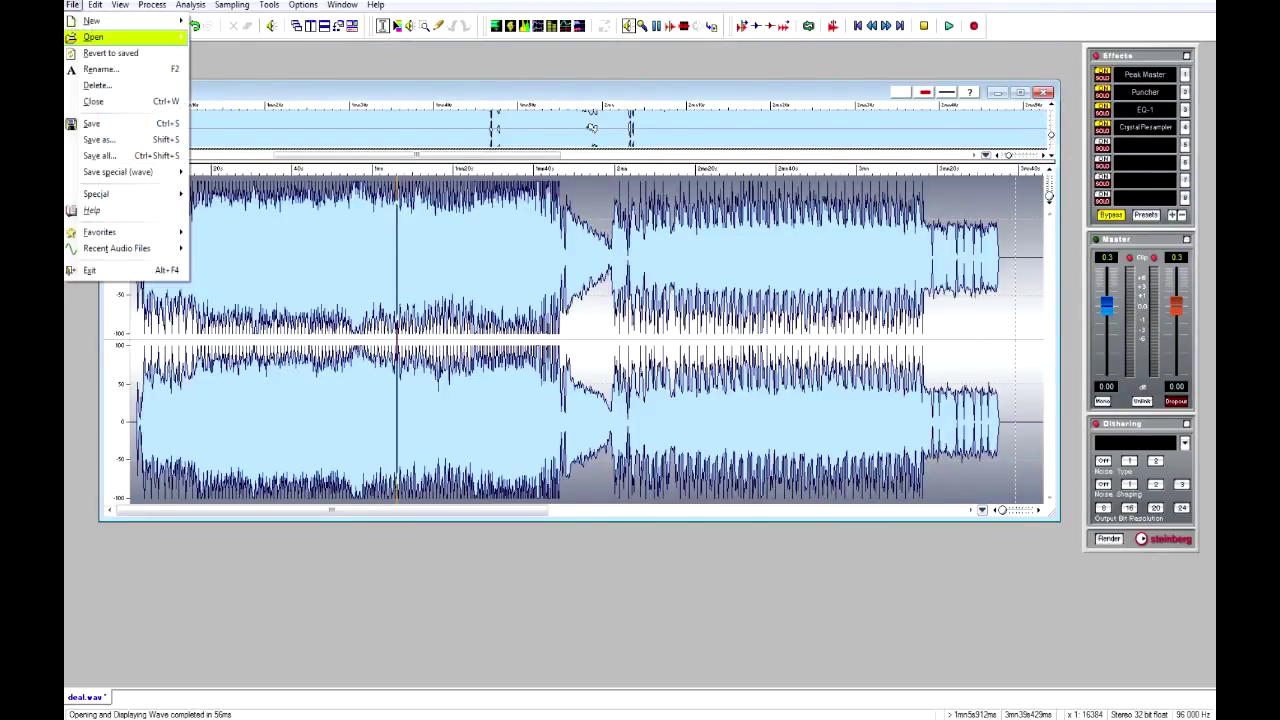
{"action": "left_click", "coordinate": [100, 140]}
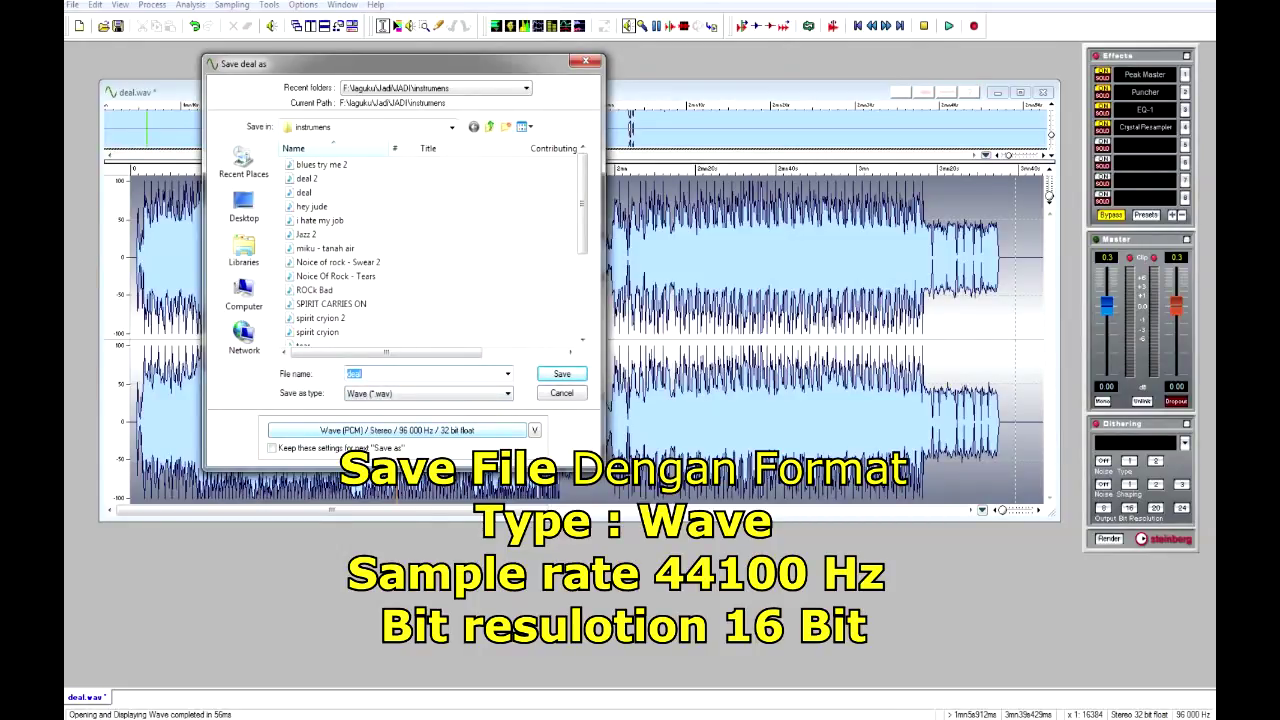
{"action": "left_click", "coordinate": [397, 430]}
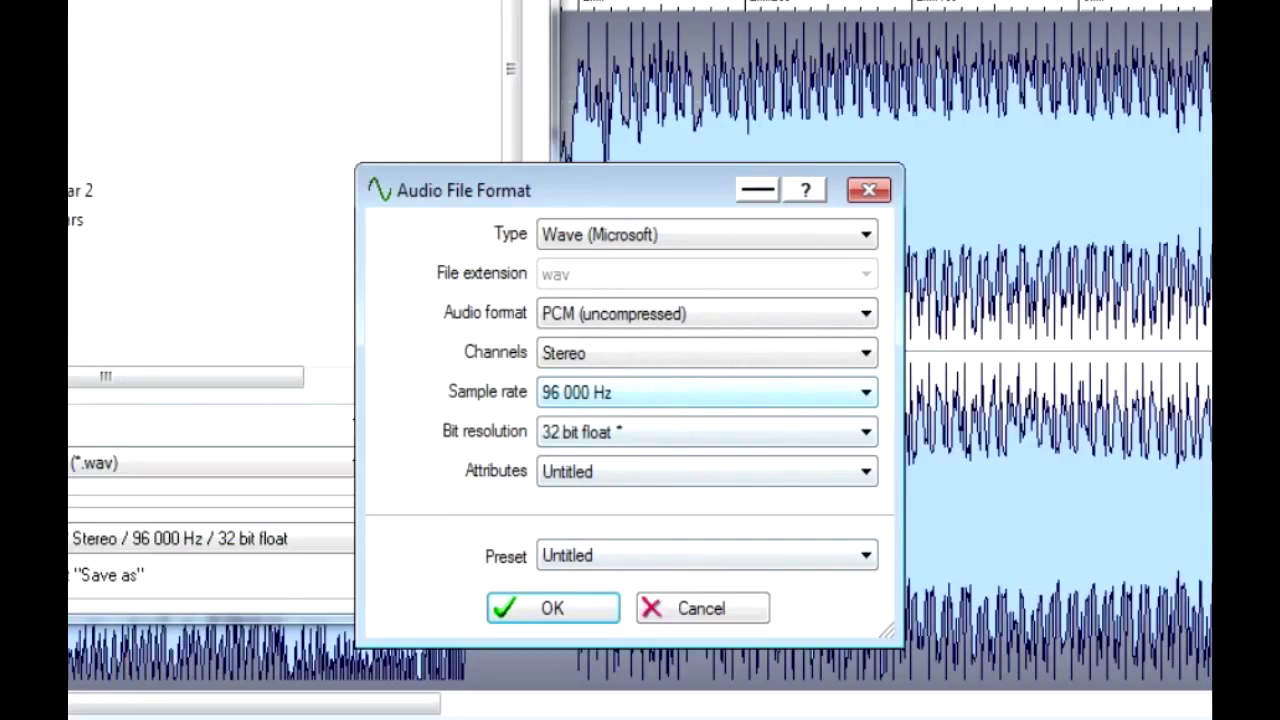
{"action": "left_click", "coordinate": [680, 360]}
{"action": "key", "text": "Up"}
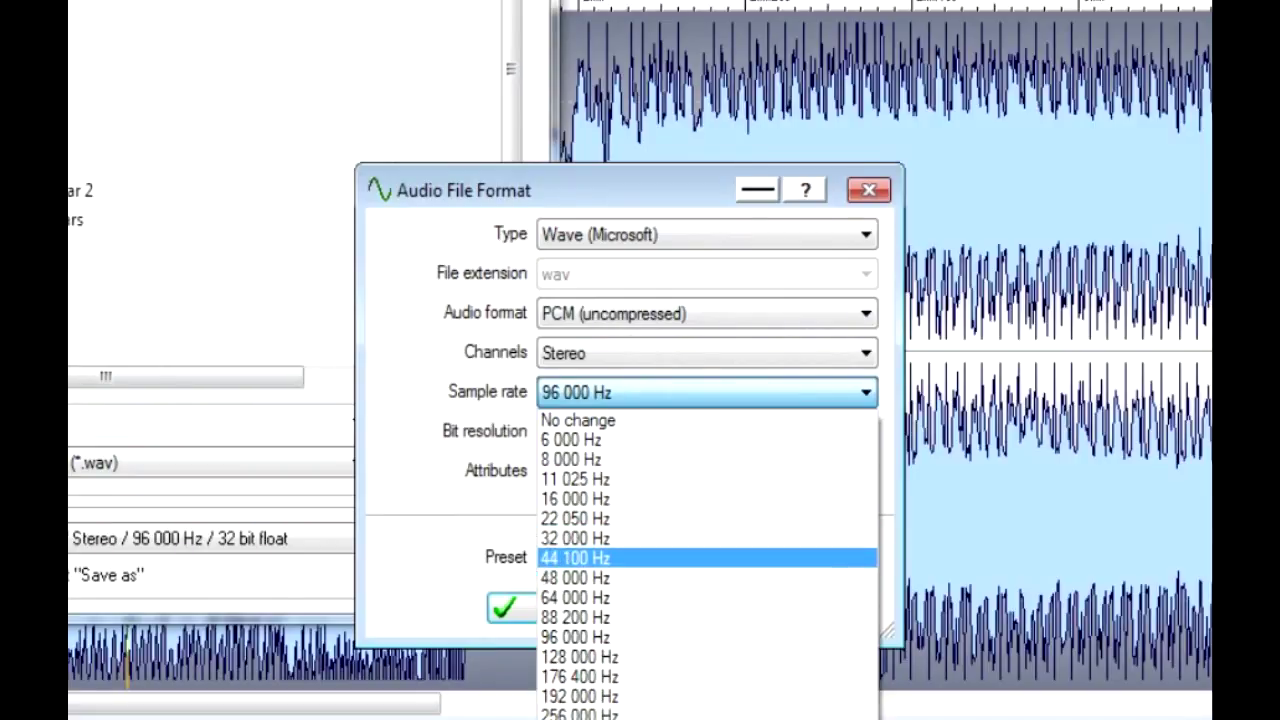
{"action": "key", "text": "Return"}
Set the output file's bit resolution to 16 bit and accept the audio file format.
{"action": "key", "text": "alt+Down"}
{"action": "key", "text": "Down"}
{"action": "key", "text": "Down"}
{"action": "key", "text": "Down"}
{"action": "key", "text": "Down"}
{"action": "key", "text": "Up"}
{"action": "key", "text": "Up"}
{"action": "key", "text": "Return"}
{"action": "key", "text": "Tab"}
{"action": "key", "text": "Tab"}
{"action": "key", "text": "Tab"}
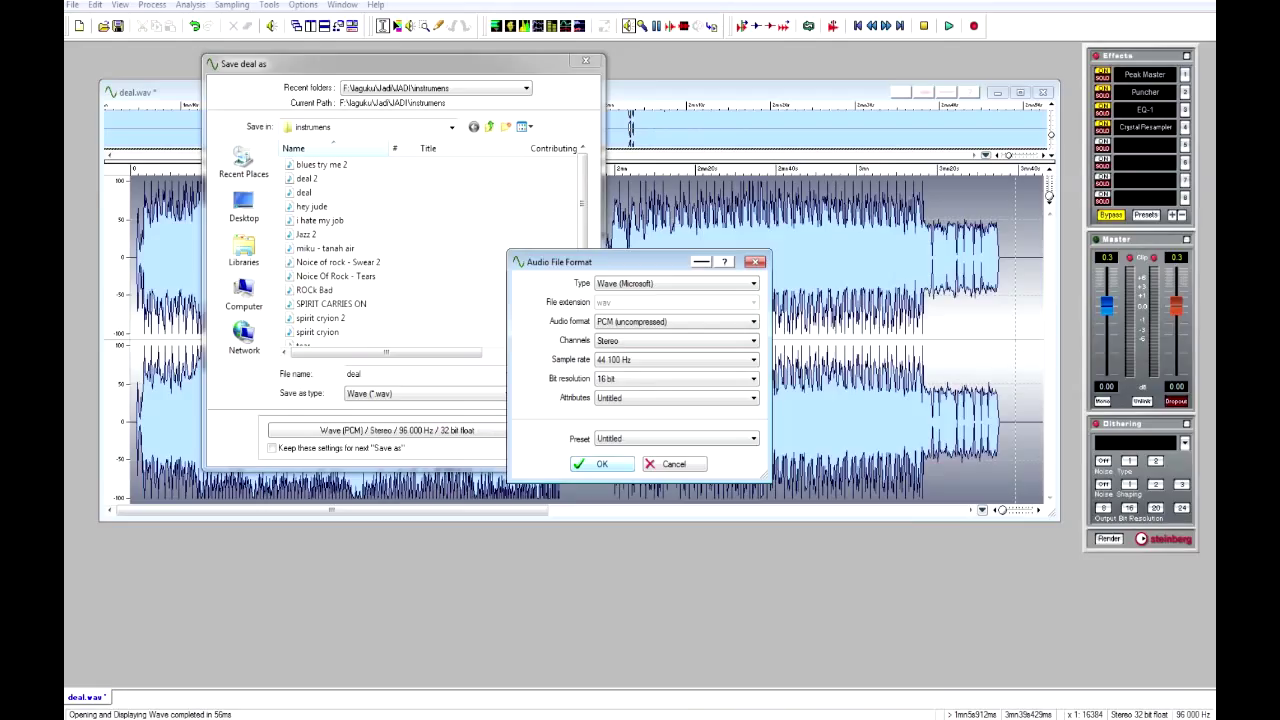
{"action": "key", "text": "Return"}
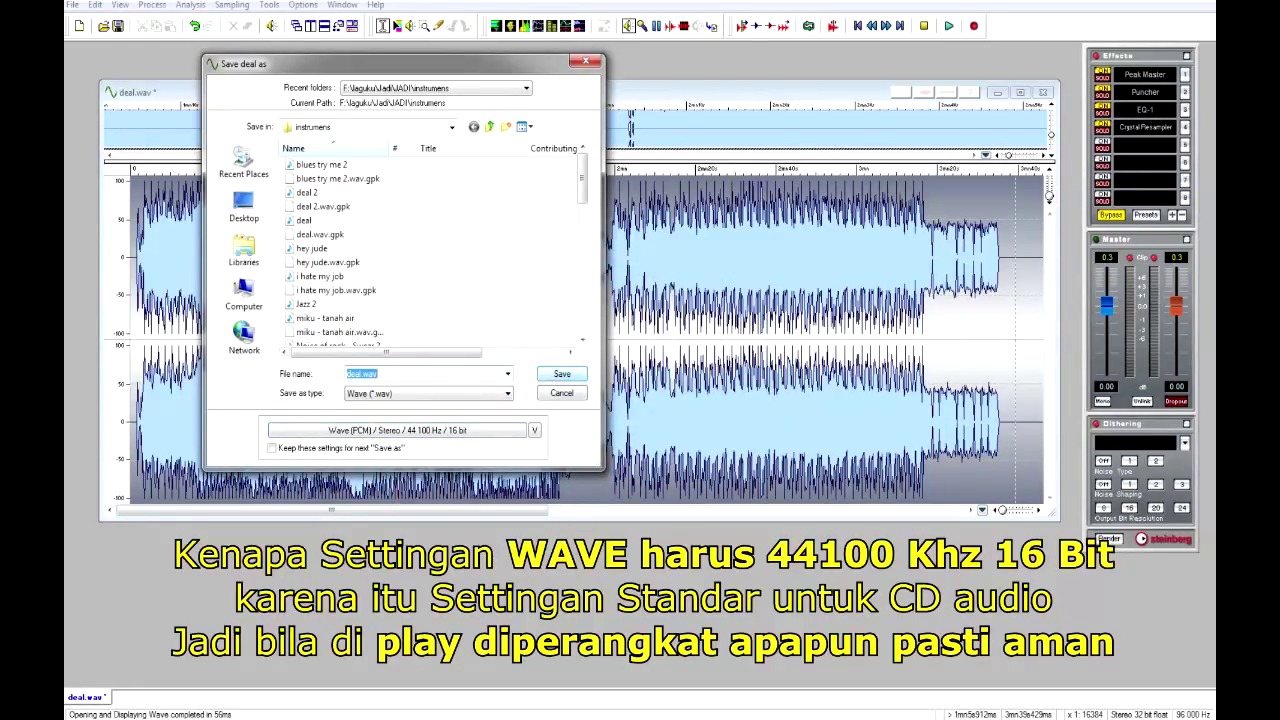
Recheck the audio file format and save the file as deal 2, backing up the existing file of that name.
{"action": "left_click", "coordinate": [397, 430]}
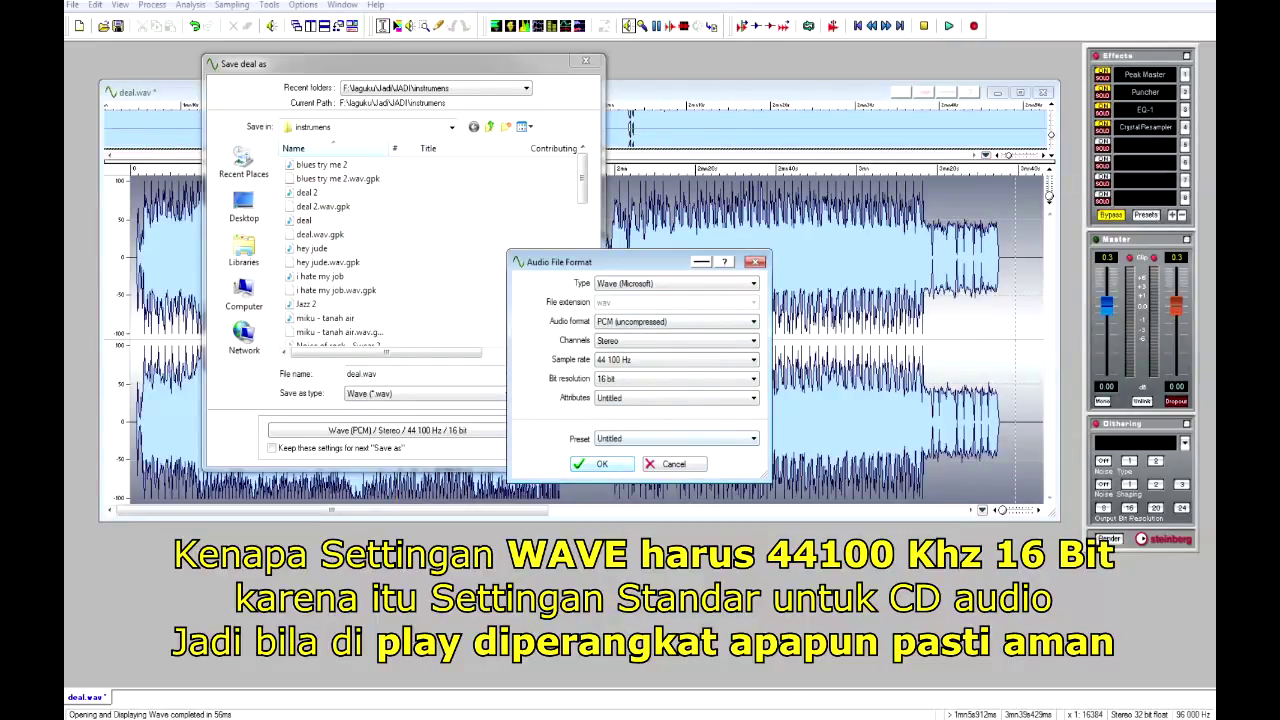
{"action": "key", "text": "Return"}
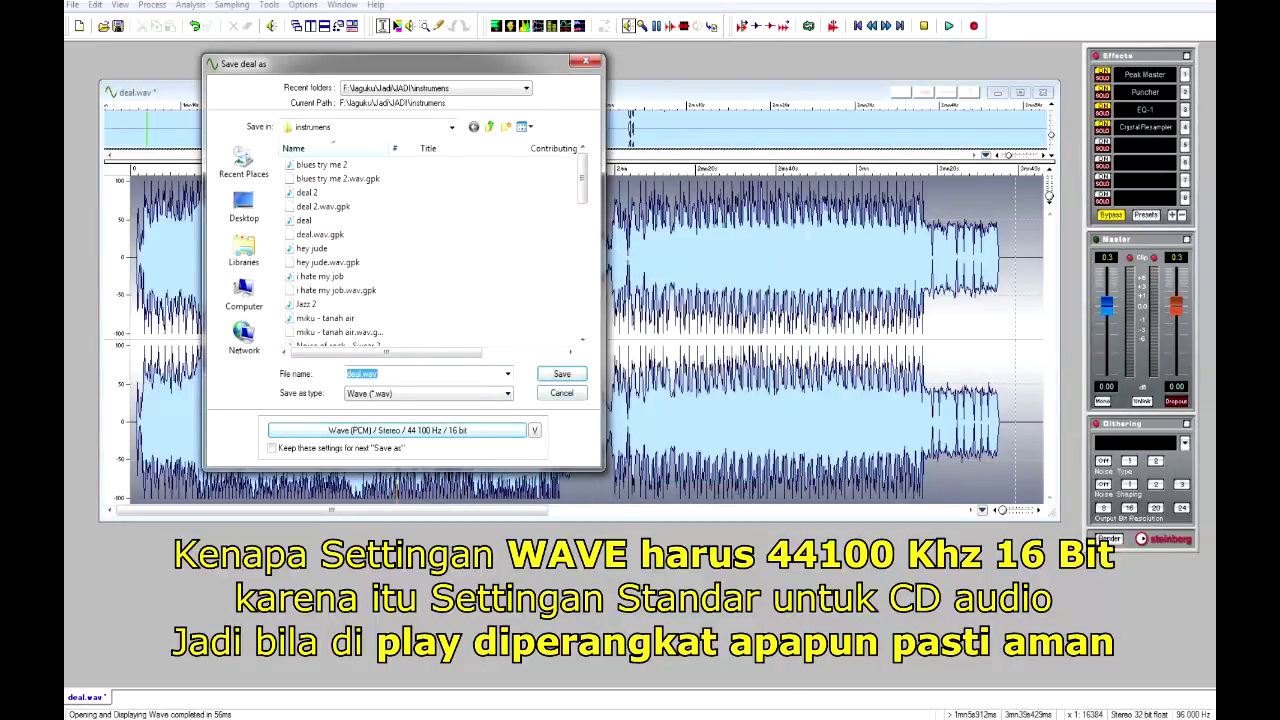
{"action": "left_click", "coordinate": [307, 192]}
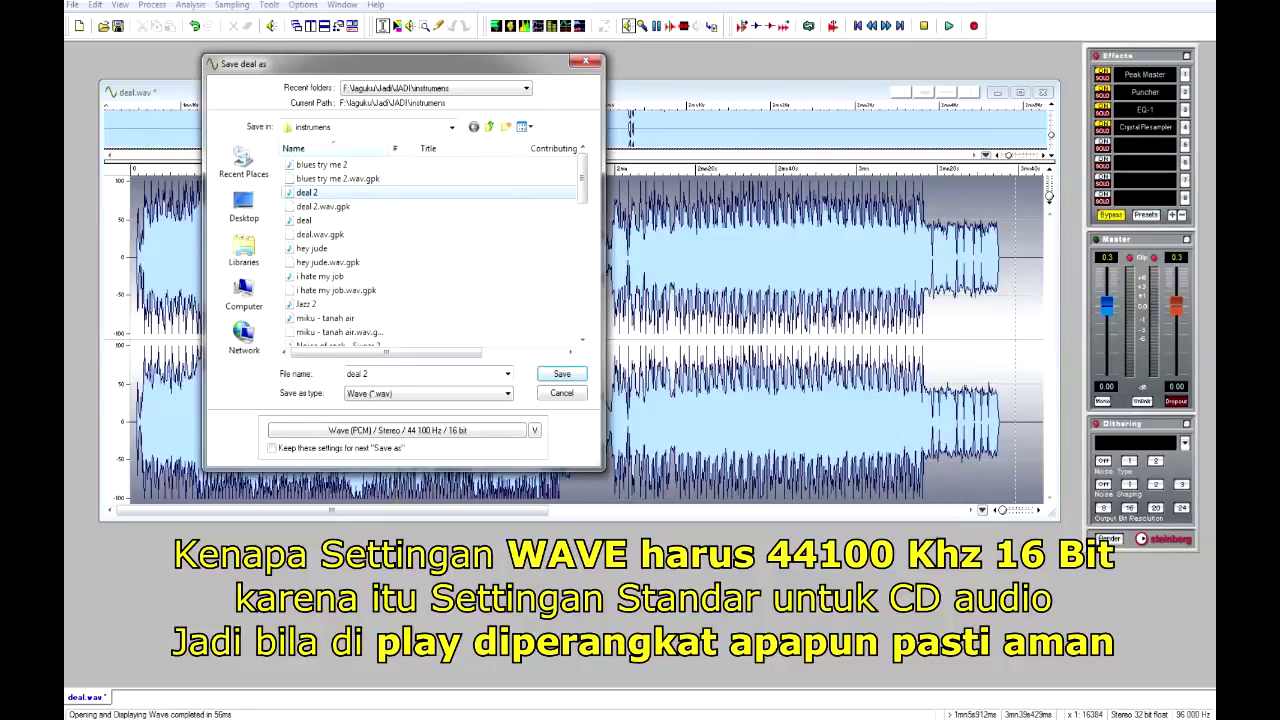
{"action": "key", "text": "Return"}
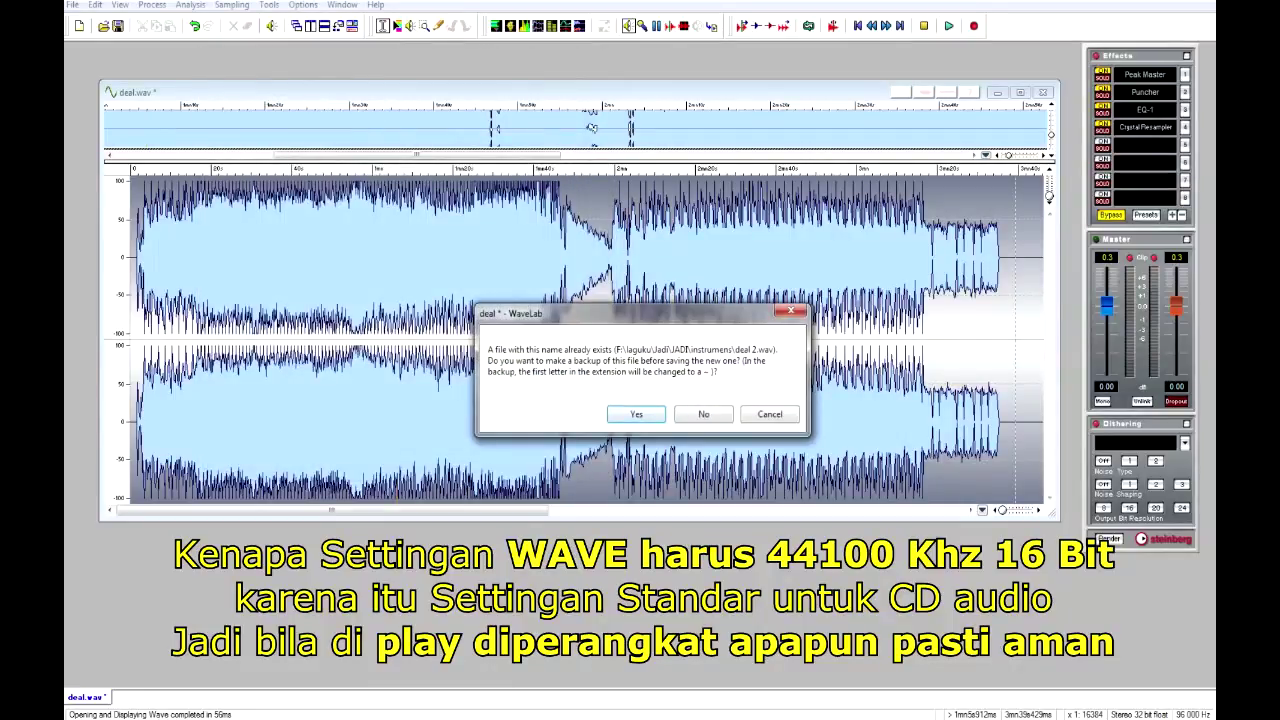
{"action": "key", "text": "Return"}
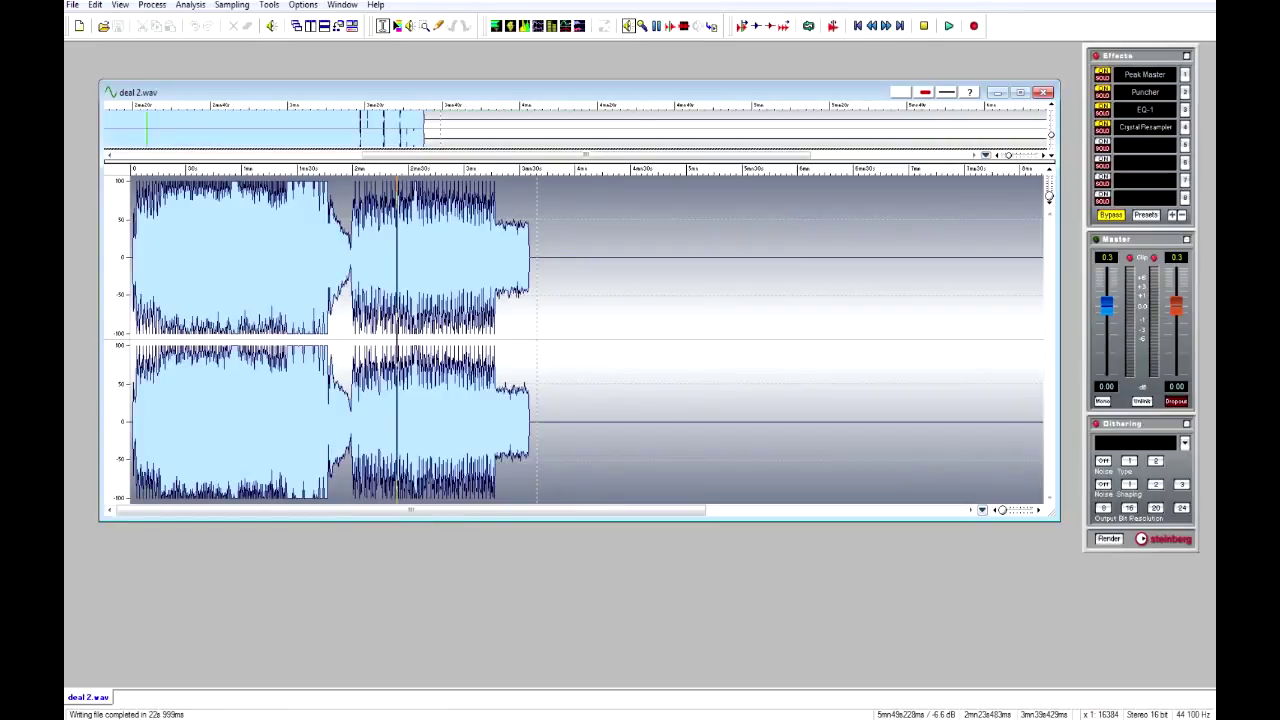
Play deal 2.wav from several points across the song, including its quieter ending, and stop playback.
{"action": "left_click", "coordinate": [297, 341]}
{"action": "key", "text": "space"}
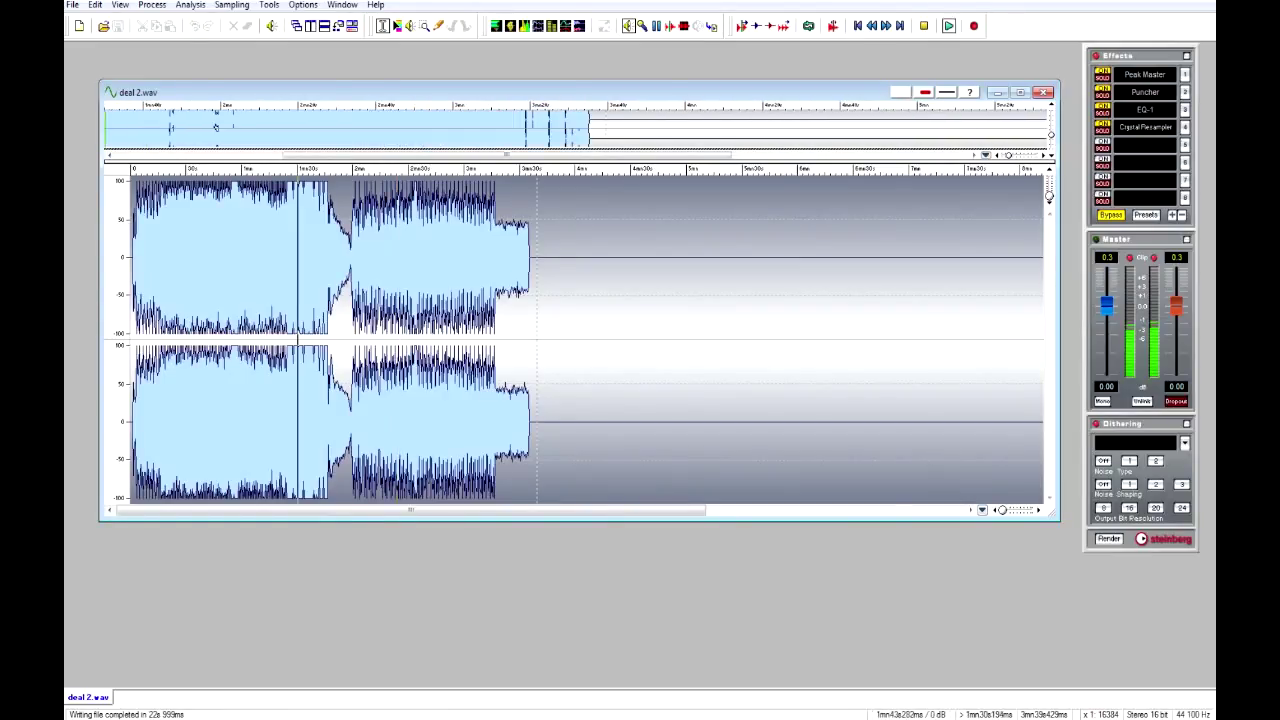
{"action": "left_click", "coordinate": [254, 340]}
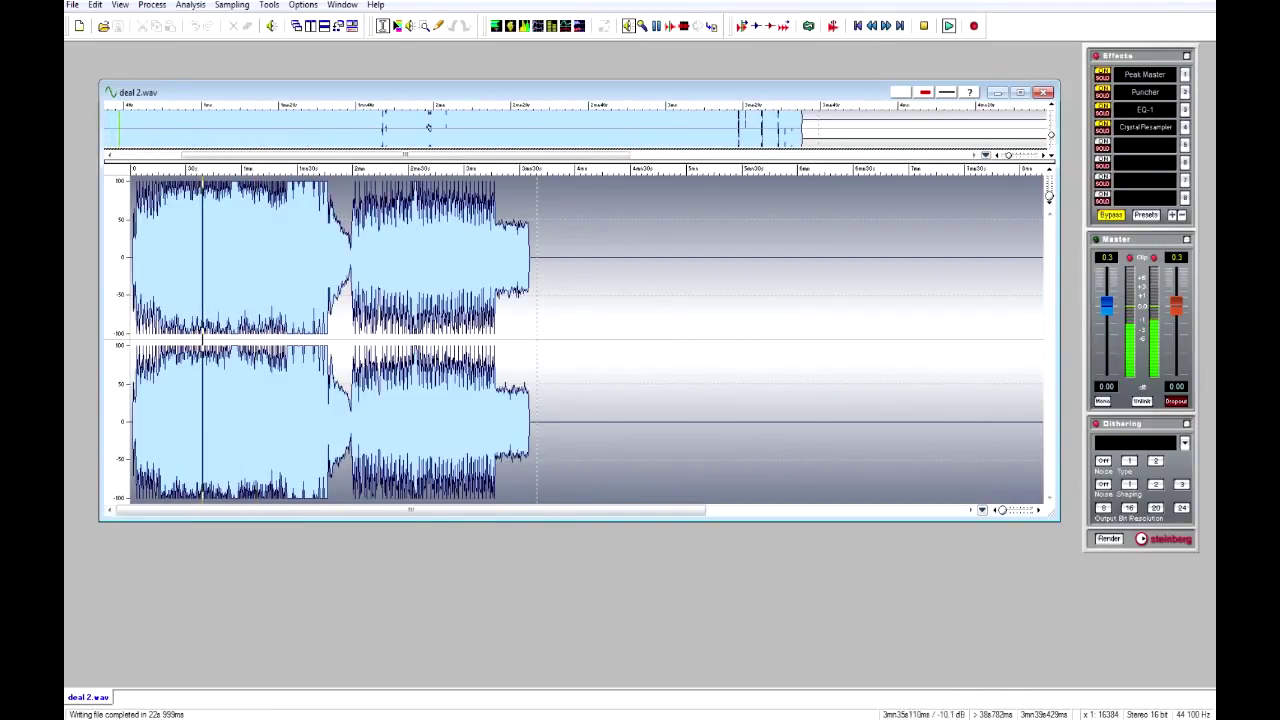
{"action": "left_click", "coordinate": [455, 258]}
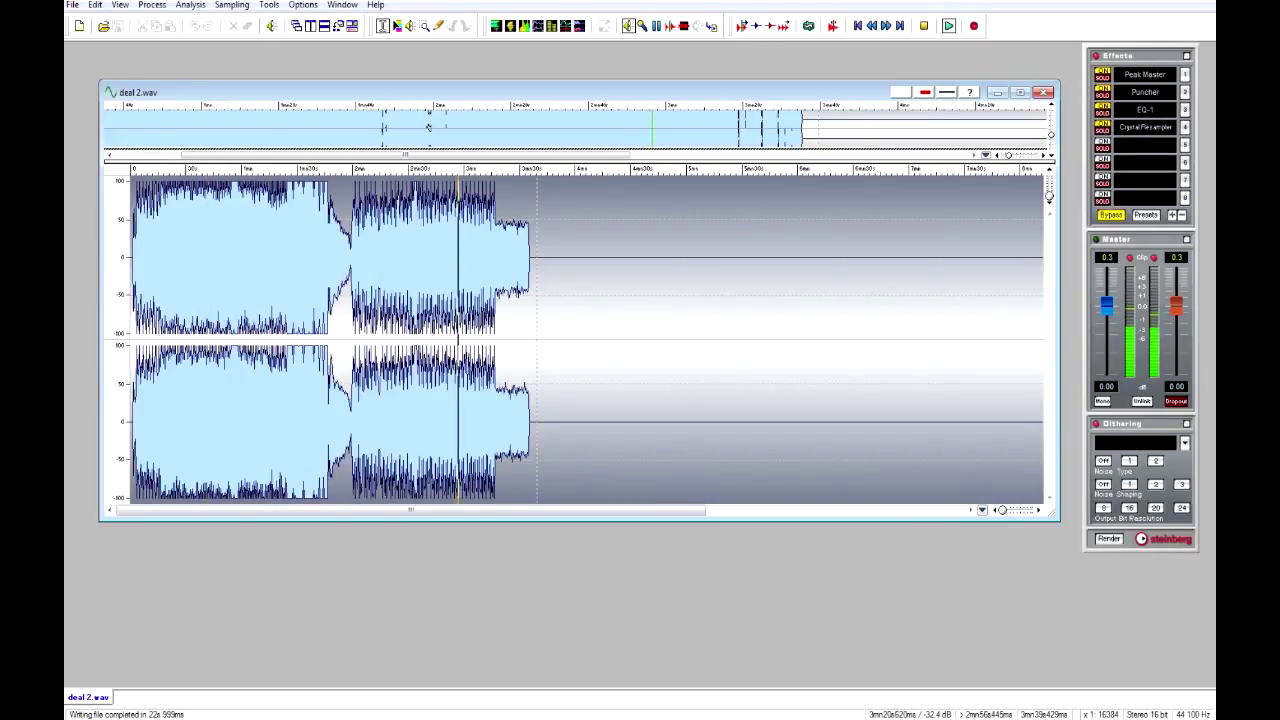
{"action": "left_click", "coordinate": [503, 258]}
{"action": "key", "text": "Return"}
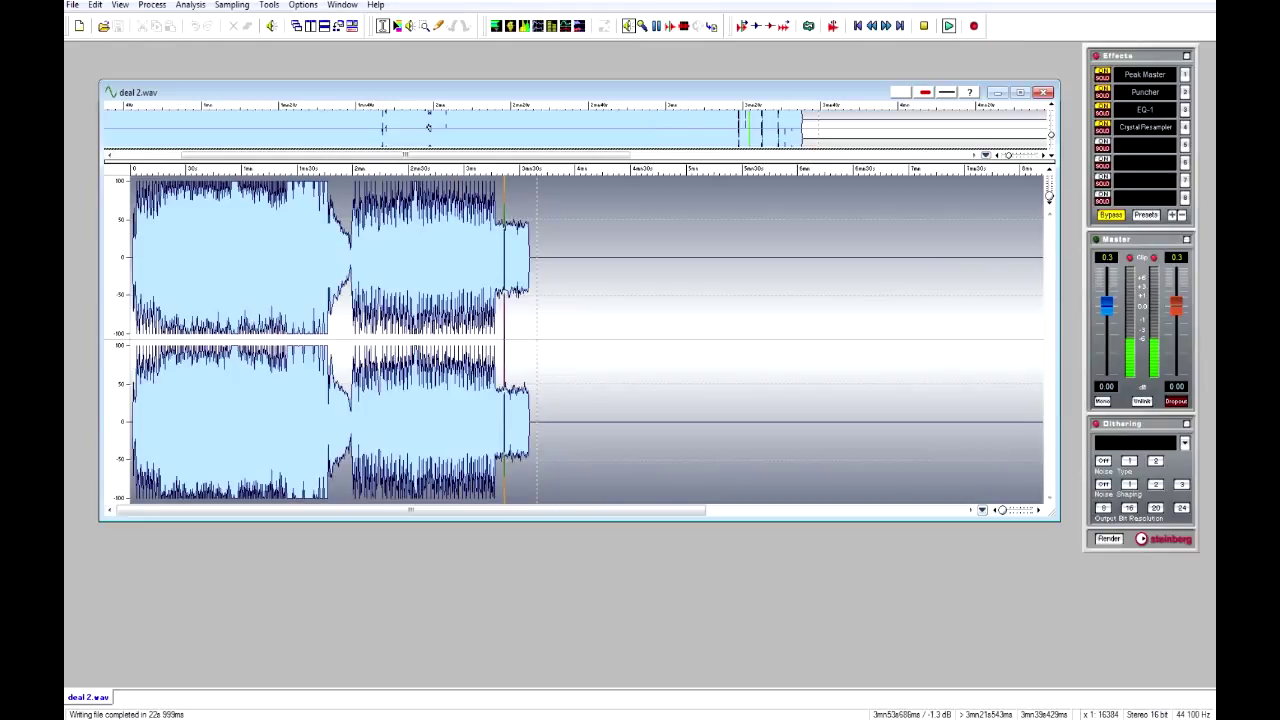
{"action": "key", "text": "space"}
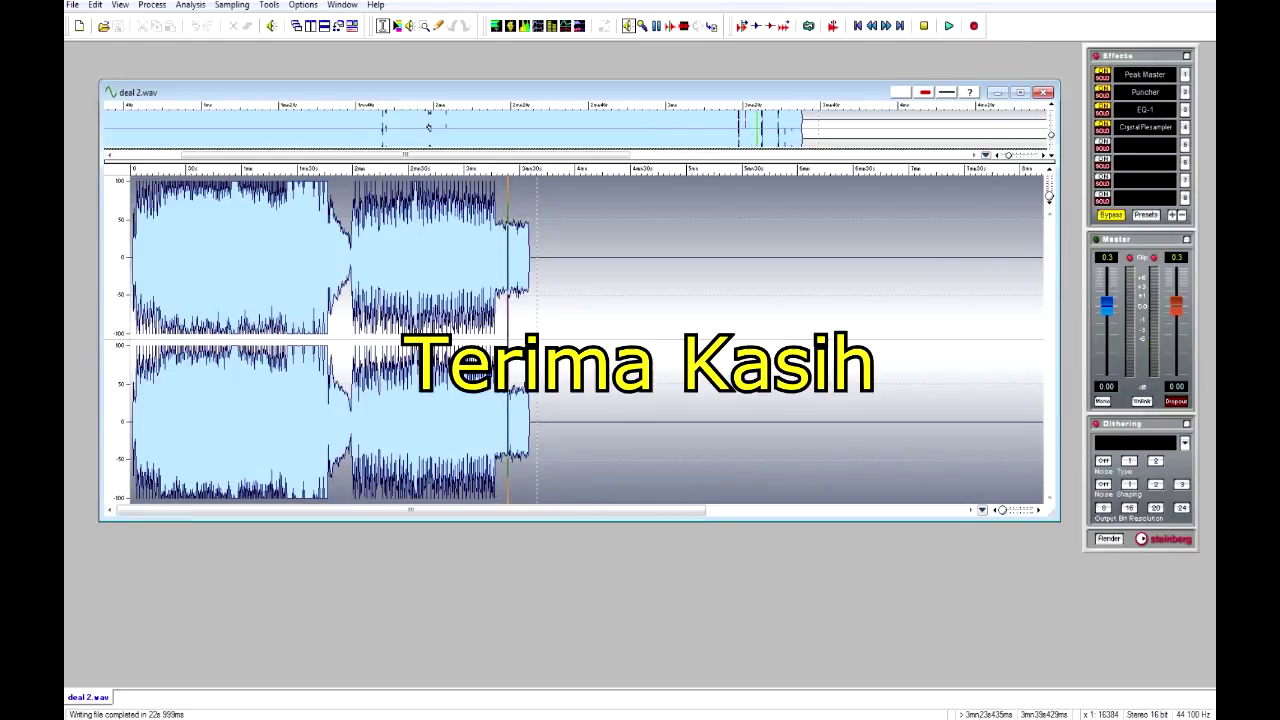